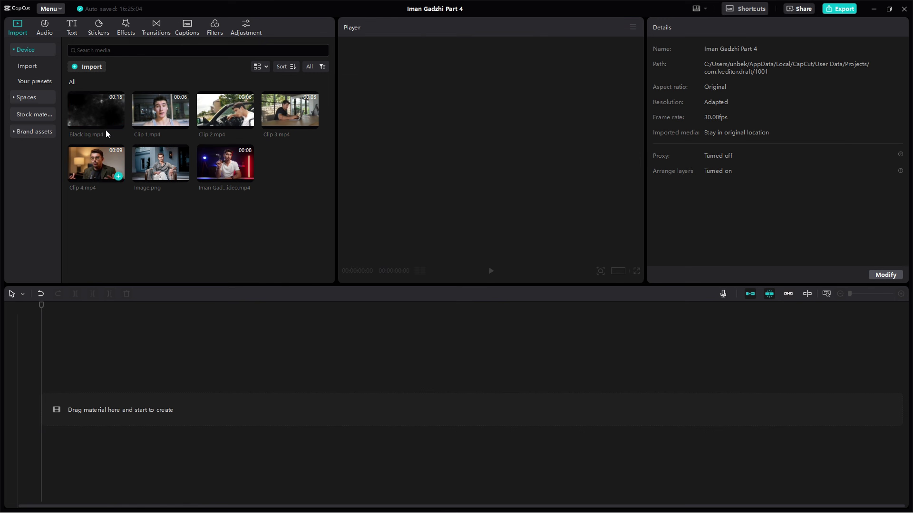
Add Black bg.mp4 to the timeline as the background track and scrub through it
left_click(118, 123)
left_click(94, 361)
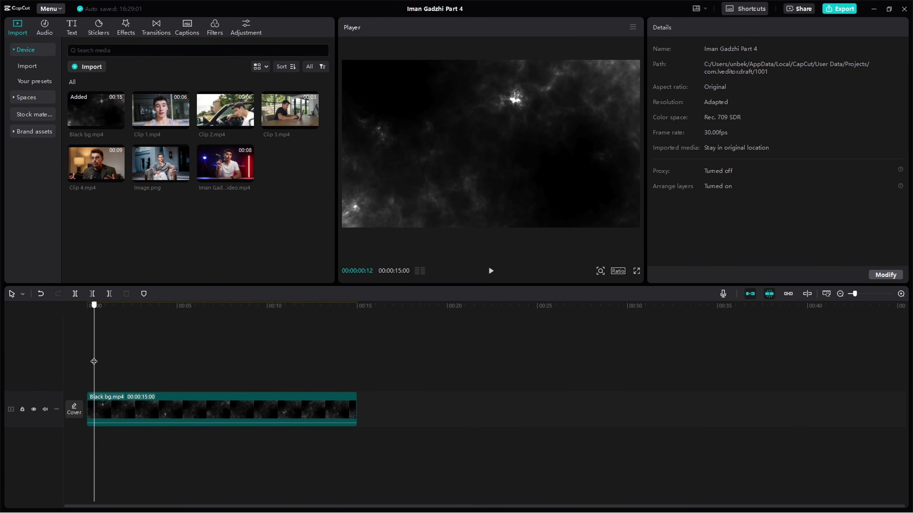
left_click_drag(126, 369, 333, 369)
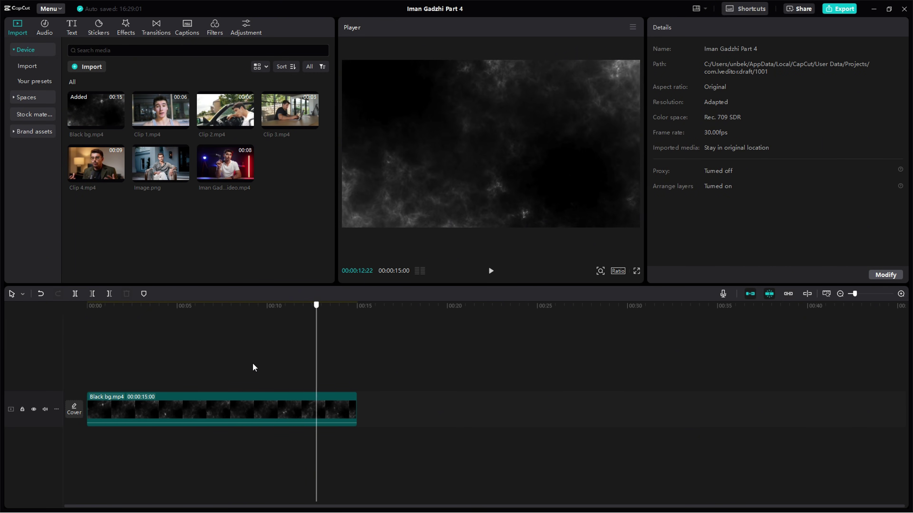
left_click_drag(254, 367, 76, 364)
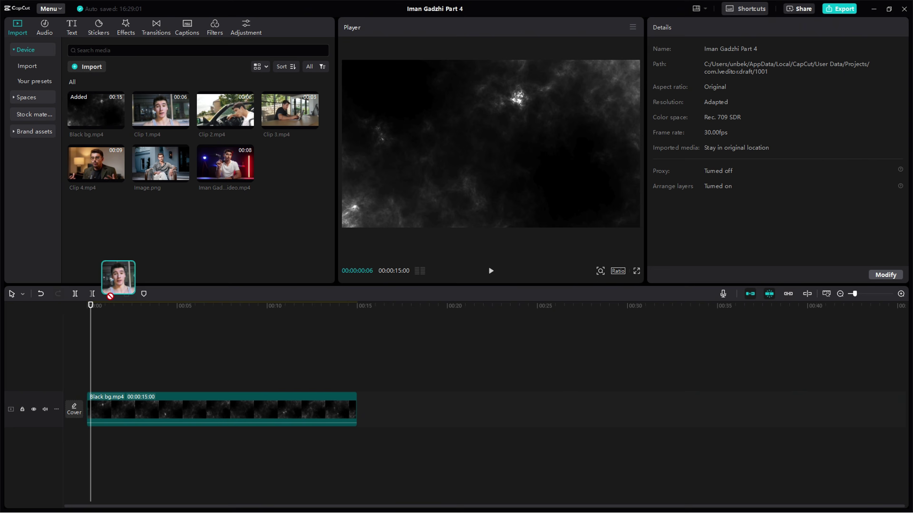
Add Clip 1.mp4 above the background from the start, scaled to 30% and placed at the left of the video frame
left_click_drag(110, 295, 92, 339)
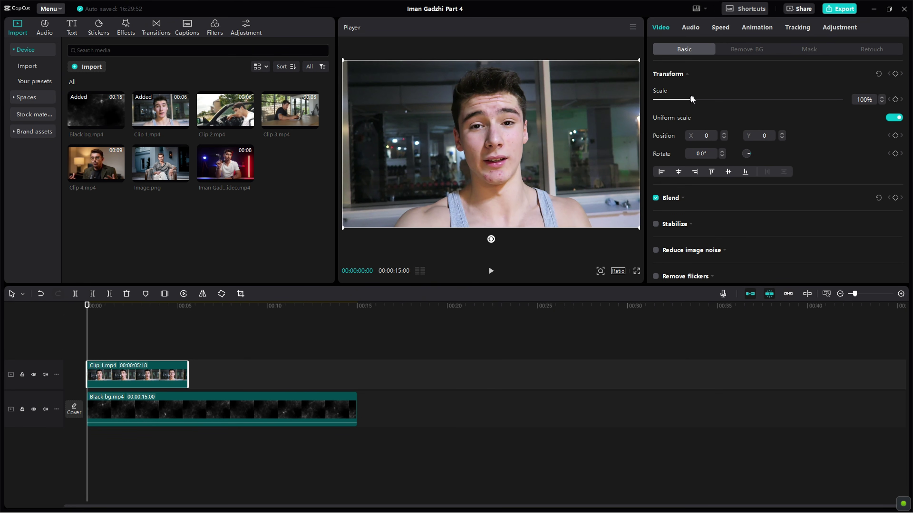
left_click_drag(691, 101, 673, 102)
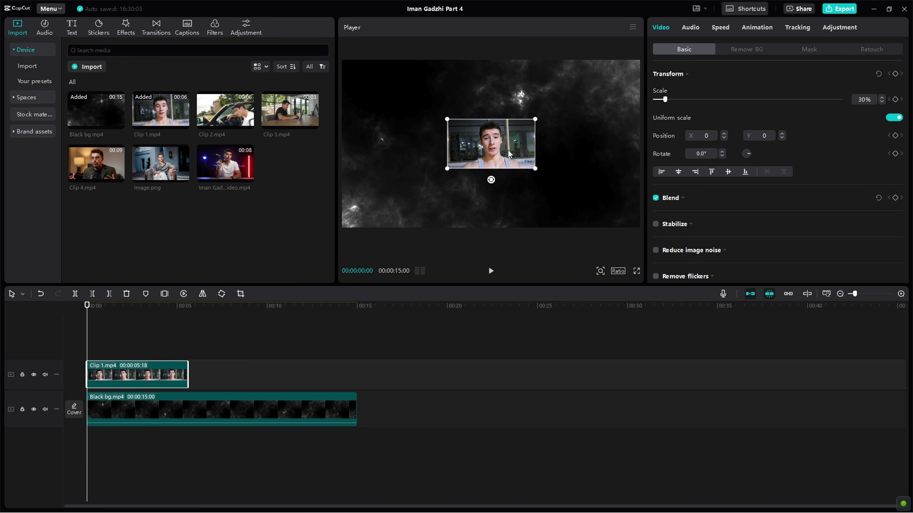
left_click_drag(408, 151, 407, 142)
Add Clip 2.mp4 on a new upper track at the start, scaled to 30% beside Clip 1 in the frame
left_click_drag(235, 108, 207, 343)
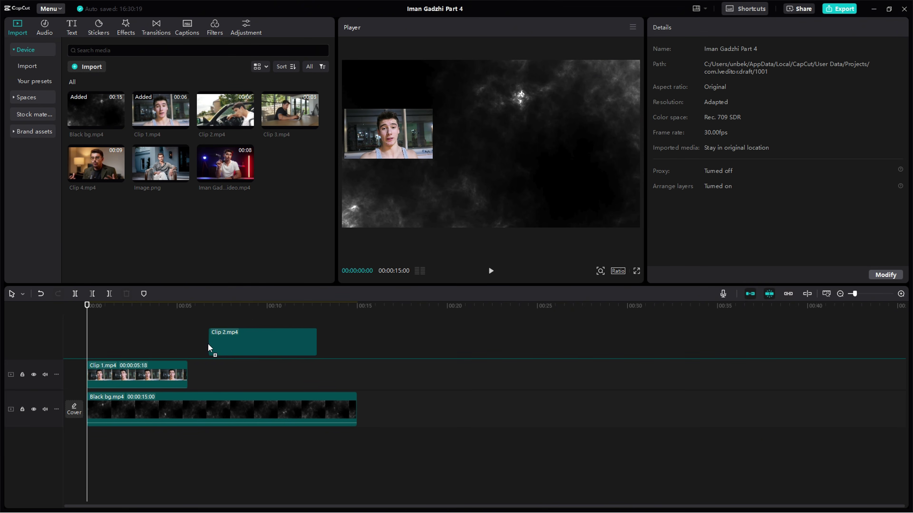
left_click_drag(85, 338, 85, 338)
left_click_drag(691, 98, 659, 102)
left_click_drag(496, 137, 495, 128)
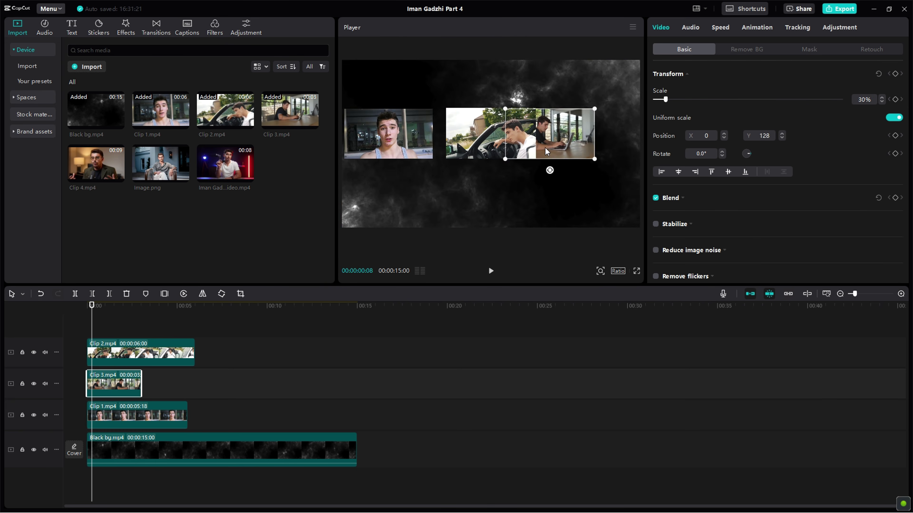
Arrange Clips 1 to 4 in one horizontal row across the frame at 15% scale
left_click(383, 143)
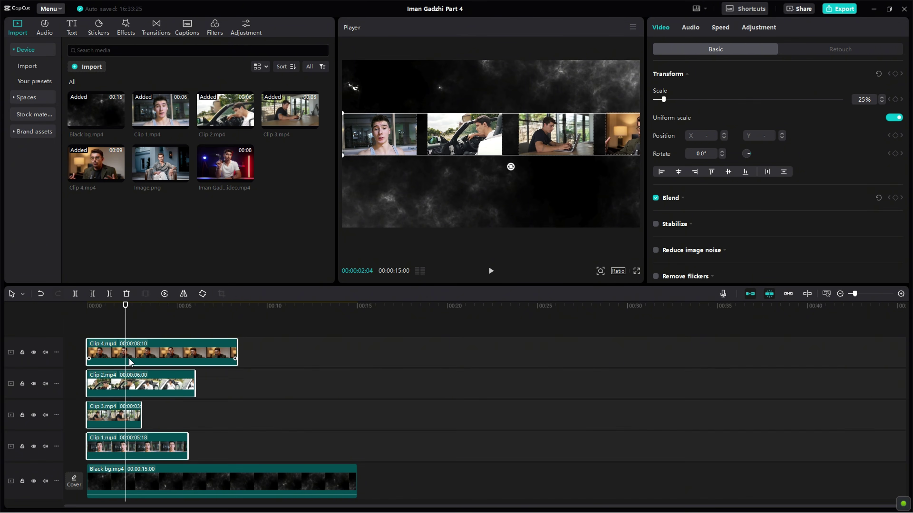
left_click(442, 136)
left_click_drag(442, 136, 495, 136)
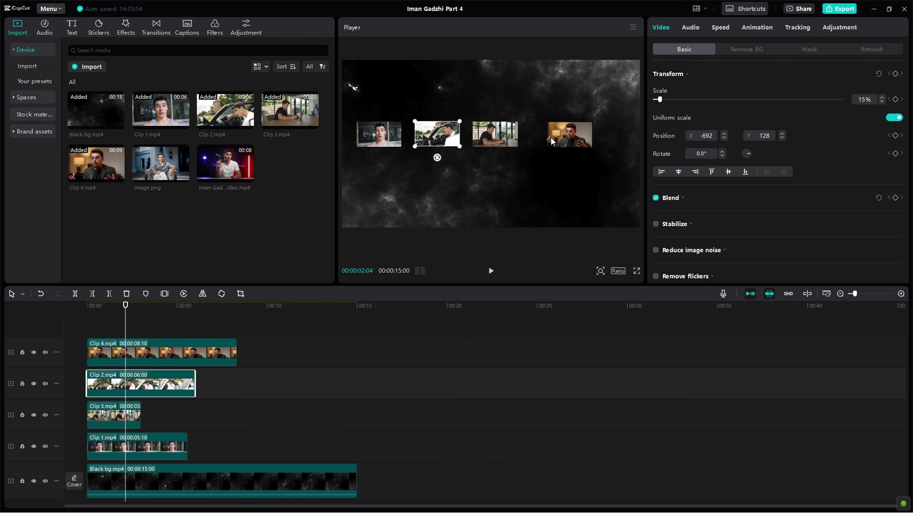
Scale all four clips together to 18% and distribute them horizontally
left_click_drag(198, 452, 130, 354)
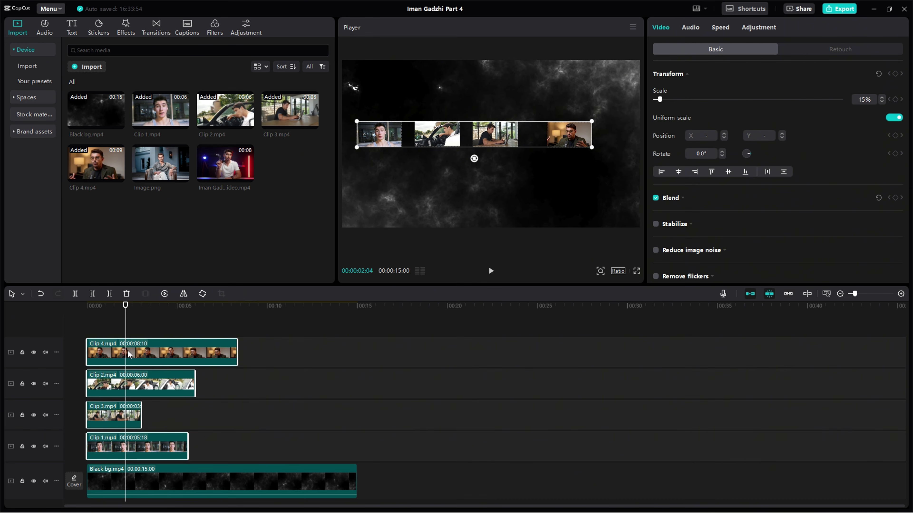
left_click(882, 98)
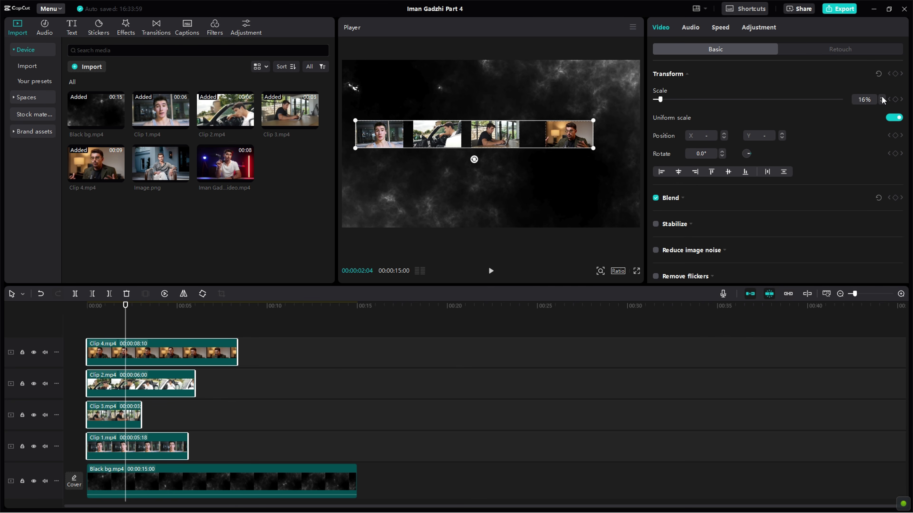
left_click(882, 97)
left_click(882, 98)
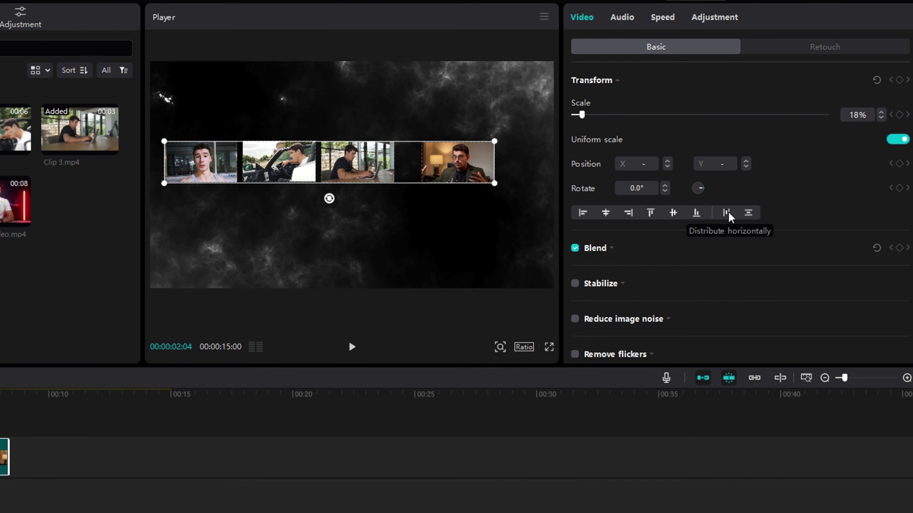
left_click(727, 213)
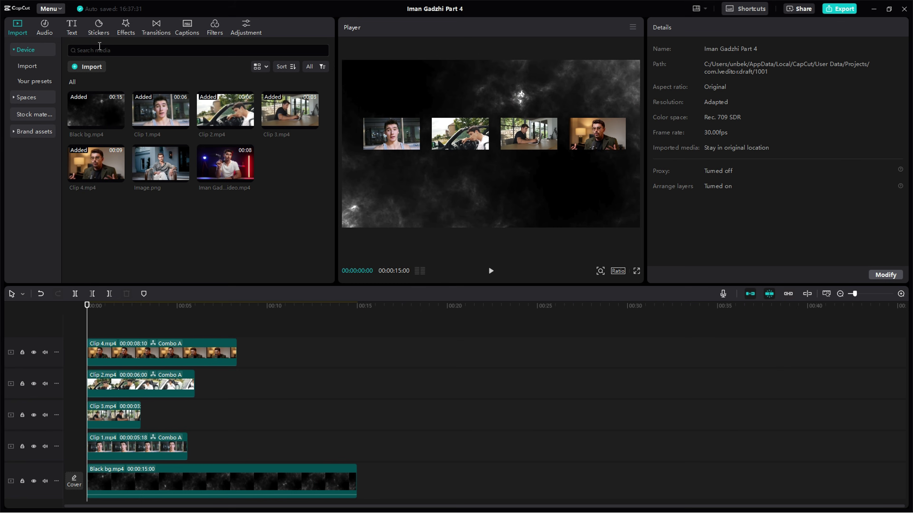
Add a default text layer above the clips and extend its duration to about 7 seconds
left_click(71, 27)
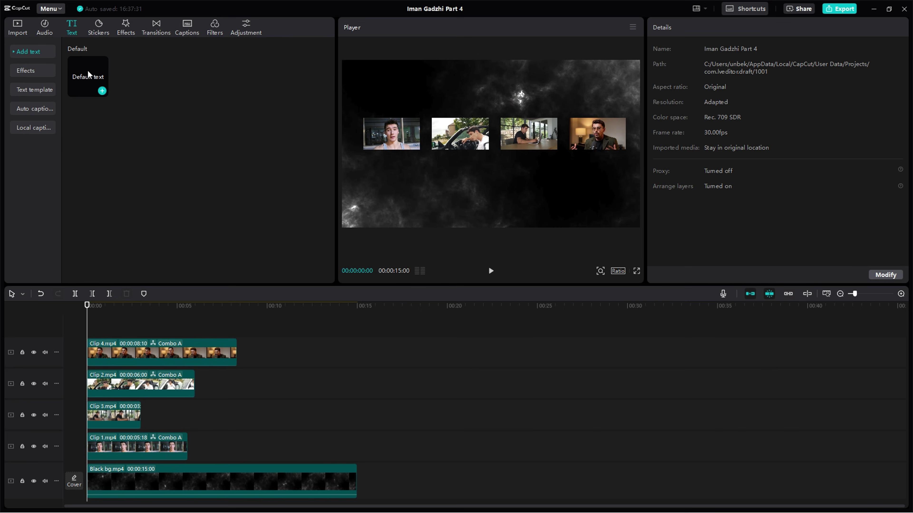
left_click(102, 91)
left_click_drag(142, 343, 218, 343)
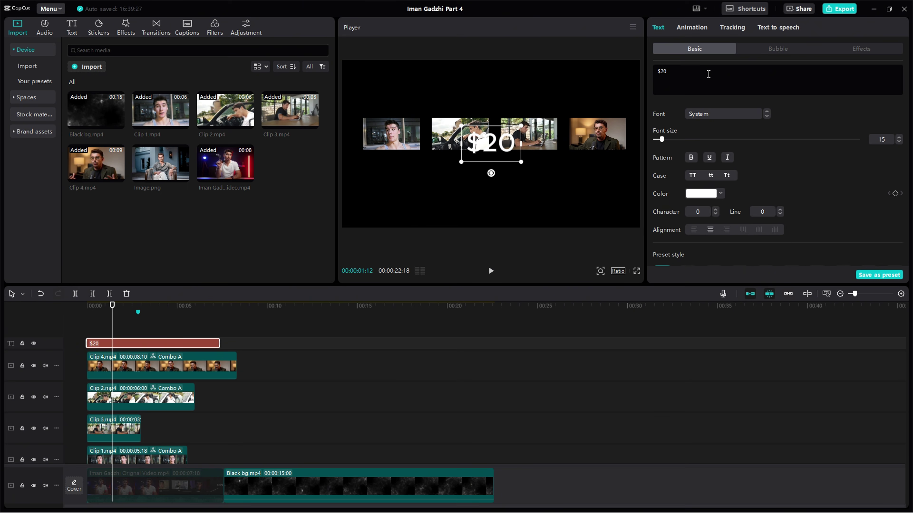
Complete the text as $20K and set its font to 8bit
type("K")
left_click(698, 113)
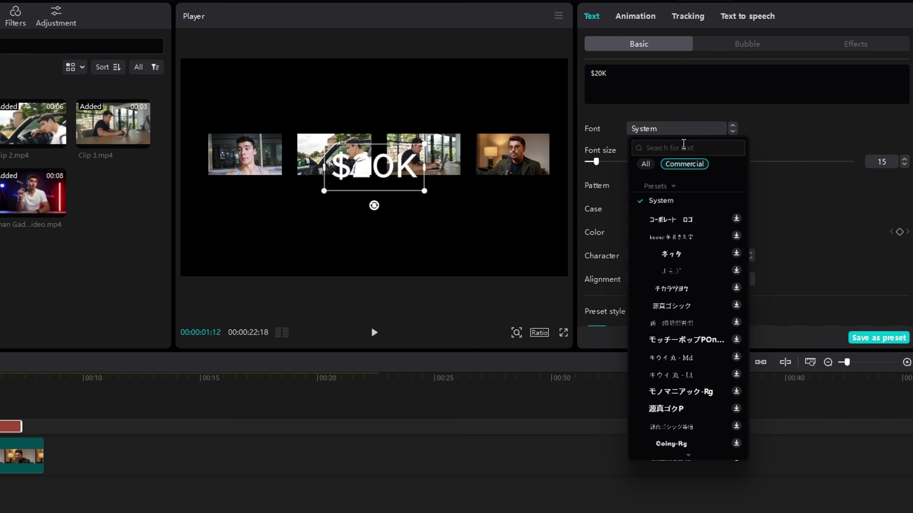
left_click(721, 203)
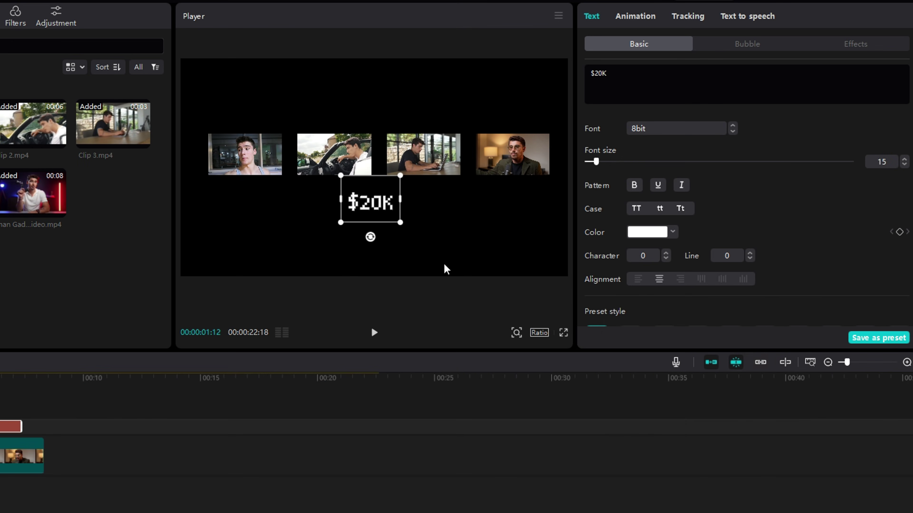
Place the $20K text beneath Clip 1 and give it a white glow with intensity 10 and range 10
left_click_drag(373, 207, 252, 190)
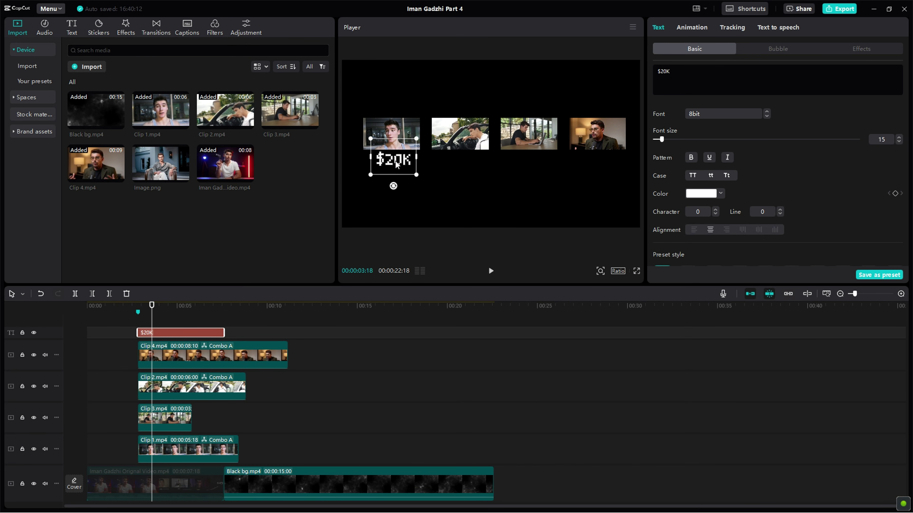
left_click_drag(517, 232, 545, 246)
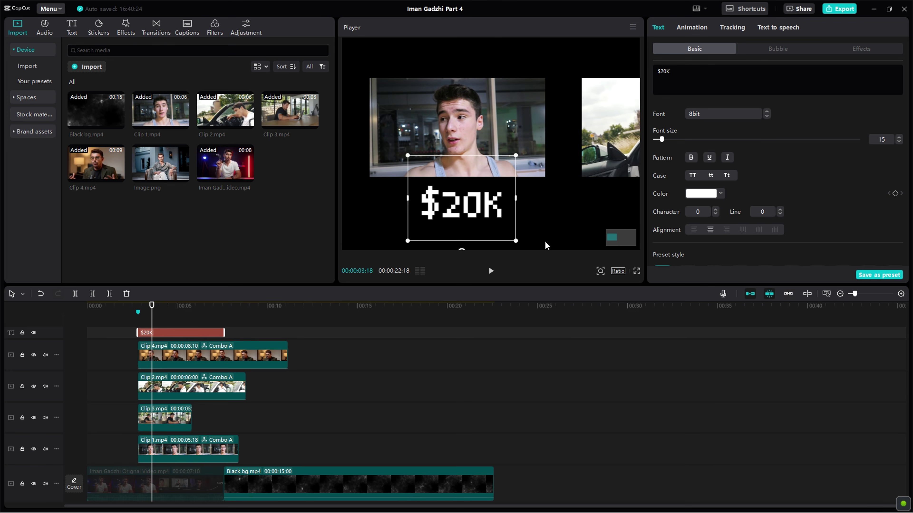
scroll(666, 185, "down", 5)
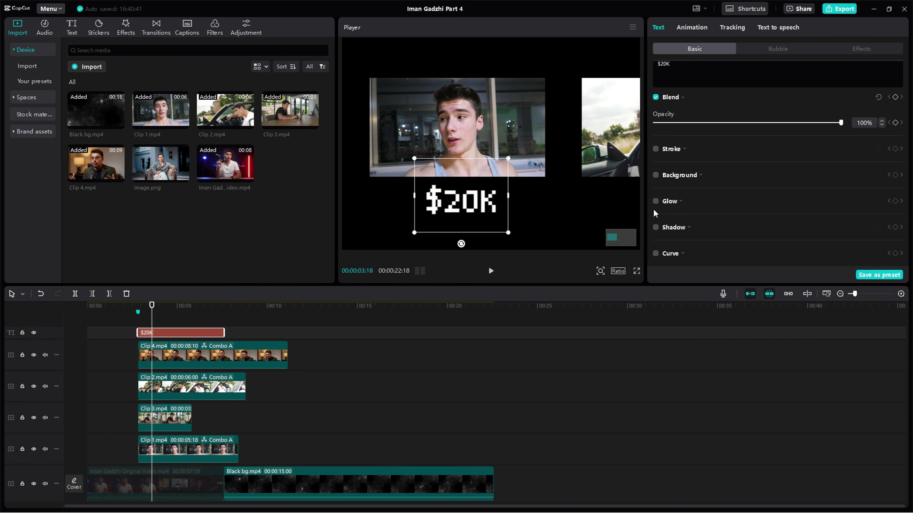
left_click(682, 204)
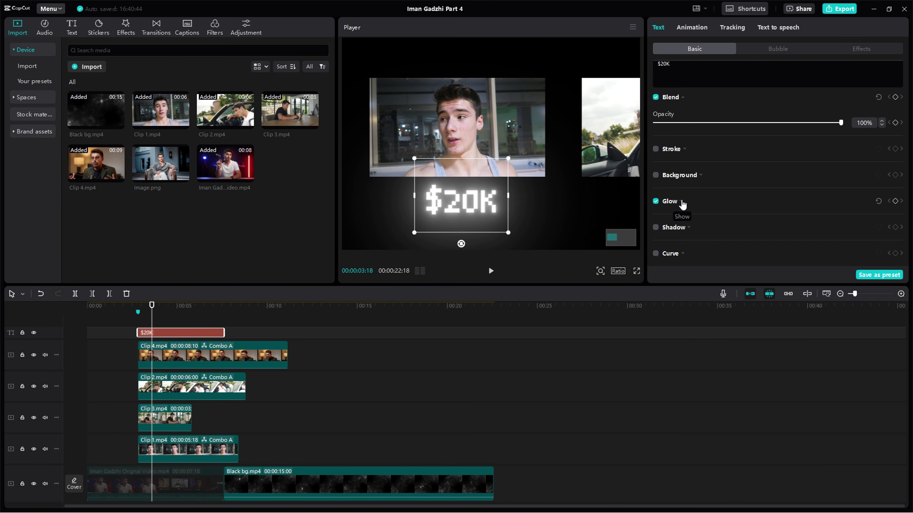
scroll(681, 202, "down", 3)
left_click_drag(678, 179, 636, 204)
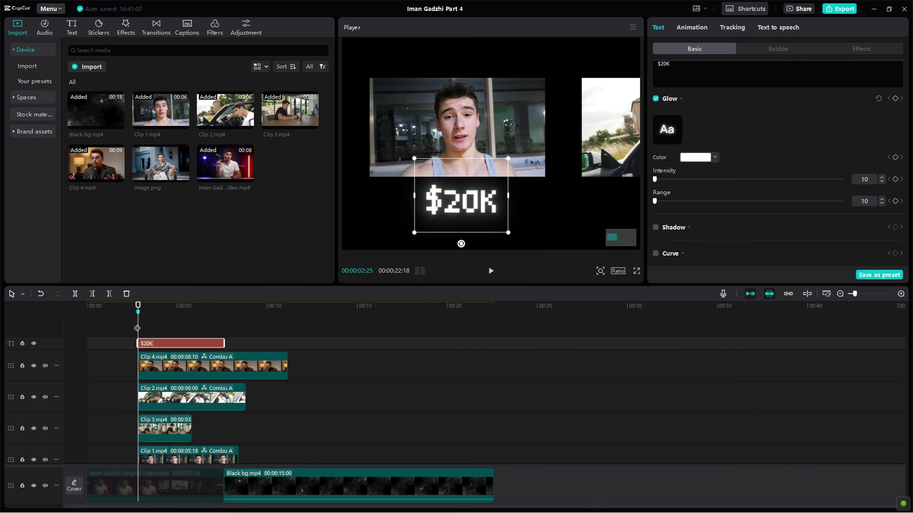
Duplicate the $20K text at the marker and change the copy to $1M
key("ctrl+c")
key("ctrl+v")
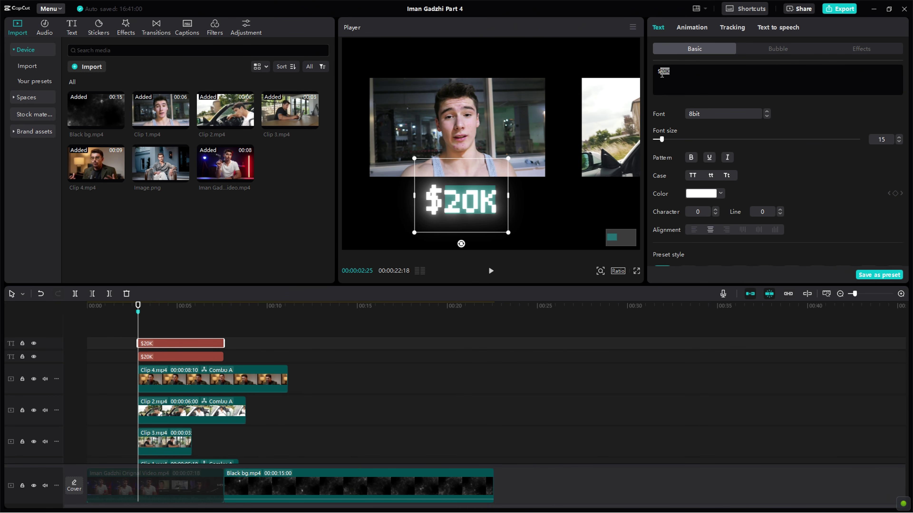
type("1M")
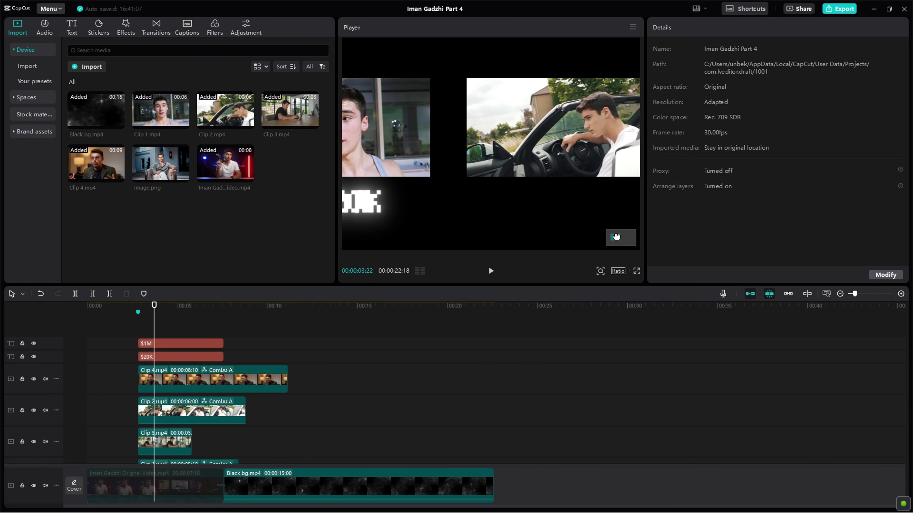
Place the $1M text beneath Clip 2, level with the $20K text
left_click_drag(615, 237, 617, 237)
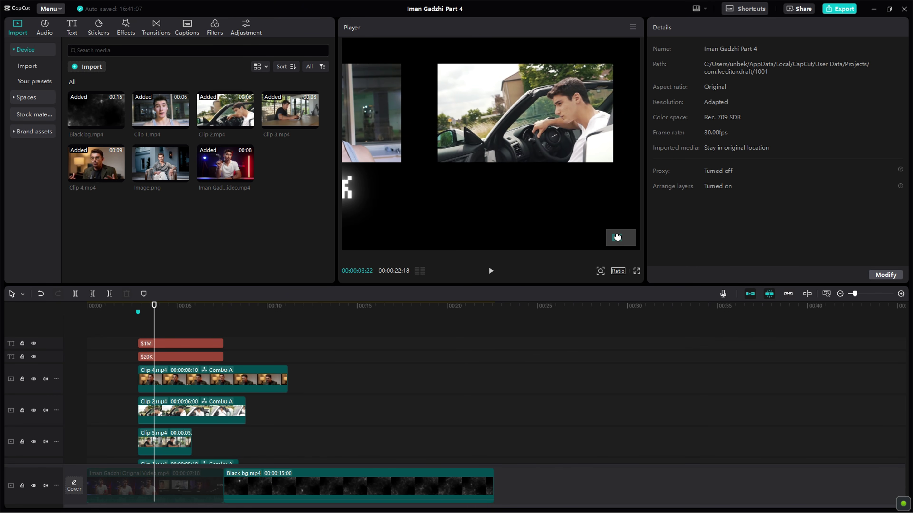
left_click(600, 271)
left_click(569, 288)
left_click(569, 289)
left_click(568, 289)
left_click(569, 288)
left_click_drag(379, 172, 516, 169)
Duplicate the $1M text at the marker and change the copy to $9M
left_click_drag(155, 332, 137, 333)
key("ctrl+c")
key("ctrl+v")
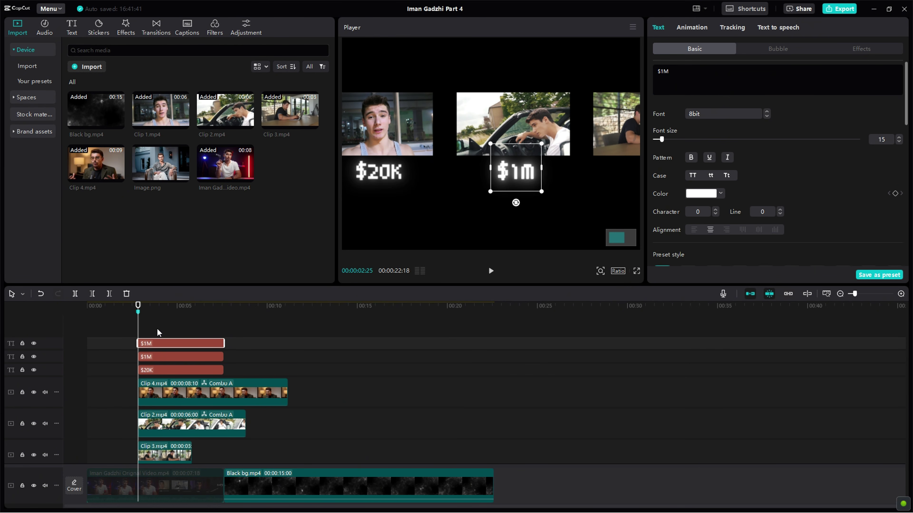
left_click_drag(665, 72, 660, 73)
type("9")
Place the $9M text beneath Clip 3, in line with the $1M text
left_click(158, 323)
left_click_drag(616, 238, 624, 238)
left_click_drag(368, 171, 501, 170)
scroll(820, 143, "down", 3)
scroll(793, 190, "up", 2)
scroll(793, 193, "down", 3)
scroll(287, 359, "down", 1)
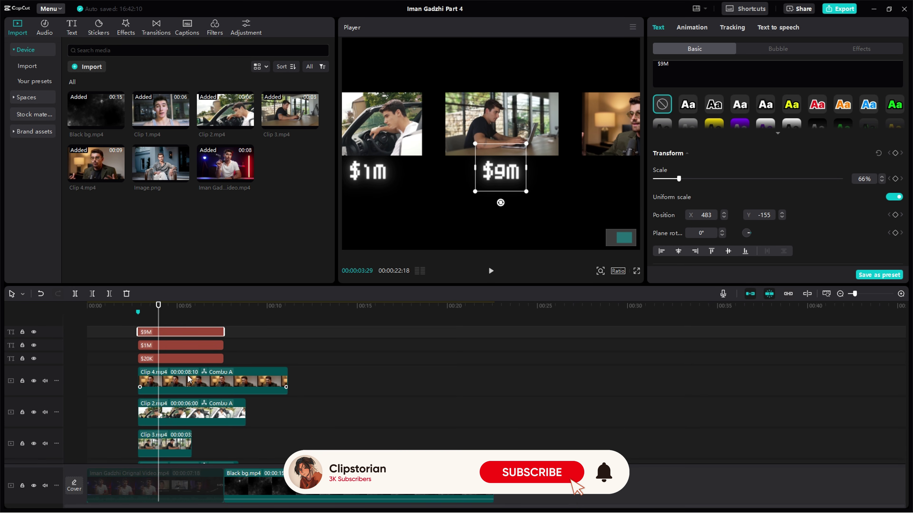
Paste another copy of the $1M text at the marker and change it to $30M
left_click(138, 306)
key("ctrl+v")
left_click(663, 71)
key("BackSpace")
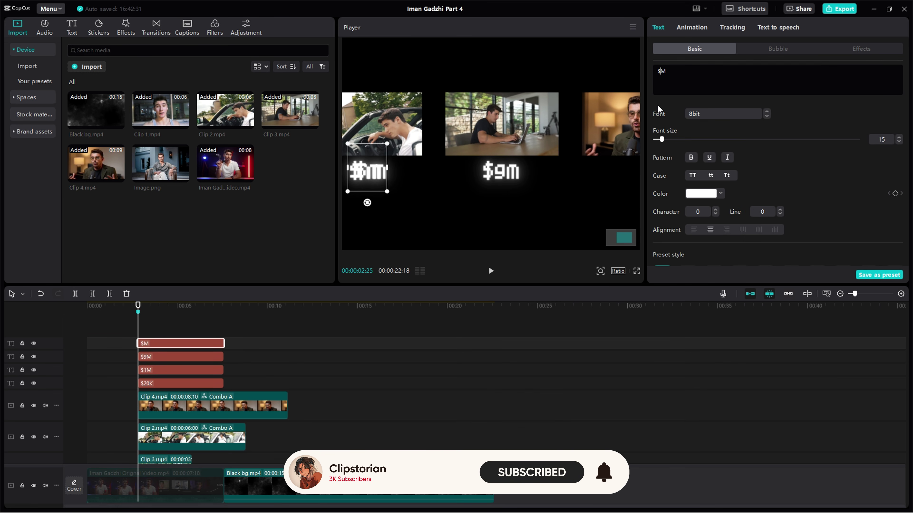
type("30")
Place the $30M text beneath Clip 4 with its Y position at -155
left_click(166, 306)
left_click_drag(368, 171, 626, 171)
left_click_drag(624, 238, 628, 236)
left_click_drag(559, 194, 566, 194)
scroll(767, 150, "down", 3)
left_click(767, 139)
type("-152")
key("Return")
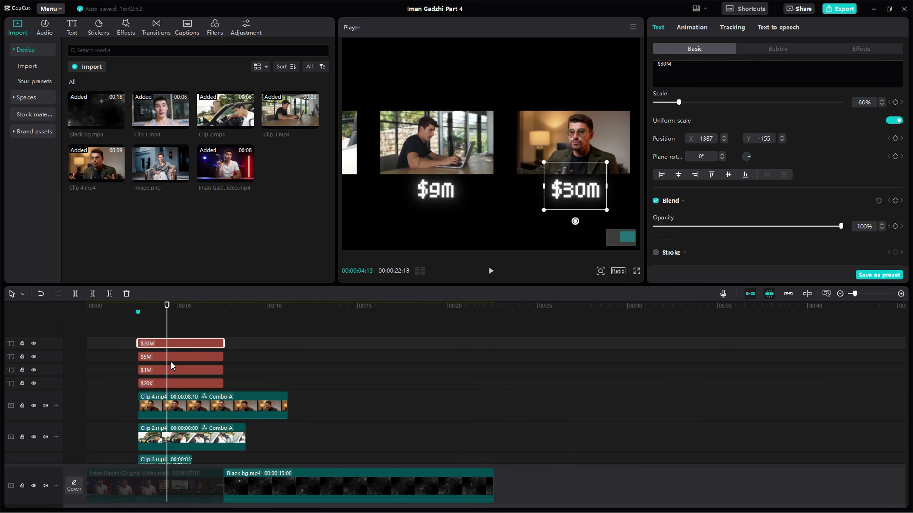
Slow Clip 3 down to 0.6x speed
left_click(180, 323)
left_click_drag(628, 237, 607, 240)
left_click(600, 271)
left_click_drag(593, 287, 585, 287)
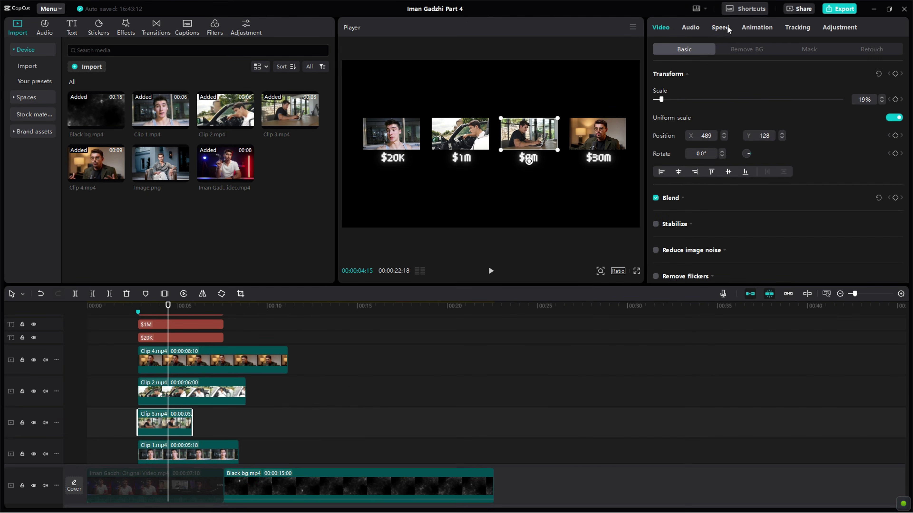
left_click(719, 27)
left_click_drag(685, 89, 676, 88)
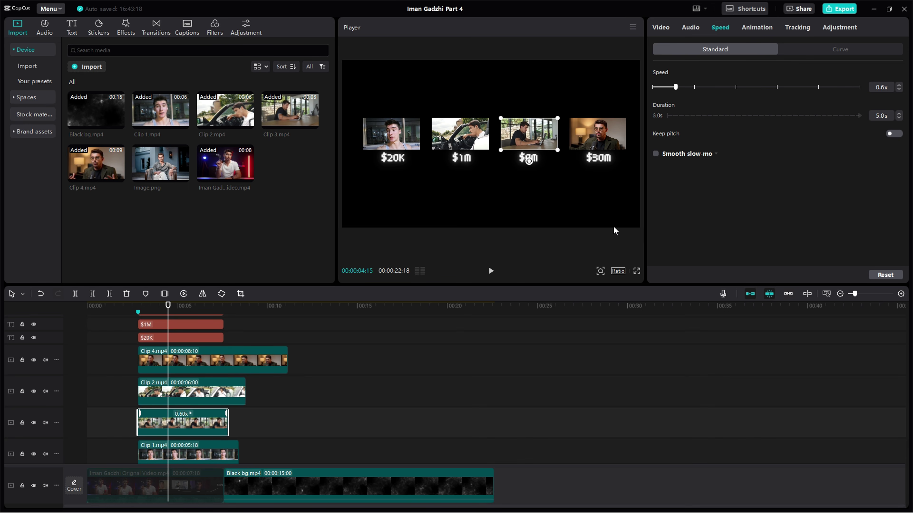
Trim the ends of all four clips so they finish together with the text layers
left_click(231, 394)
left_click_drag(165, 308, 224, 309)
scroll(248, 384, "down", 2)
left_click_drag(265, 424, 183, 338)
key("w")
scroll(187, 339, "up", 2)
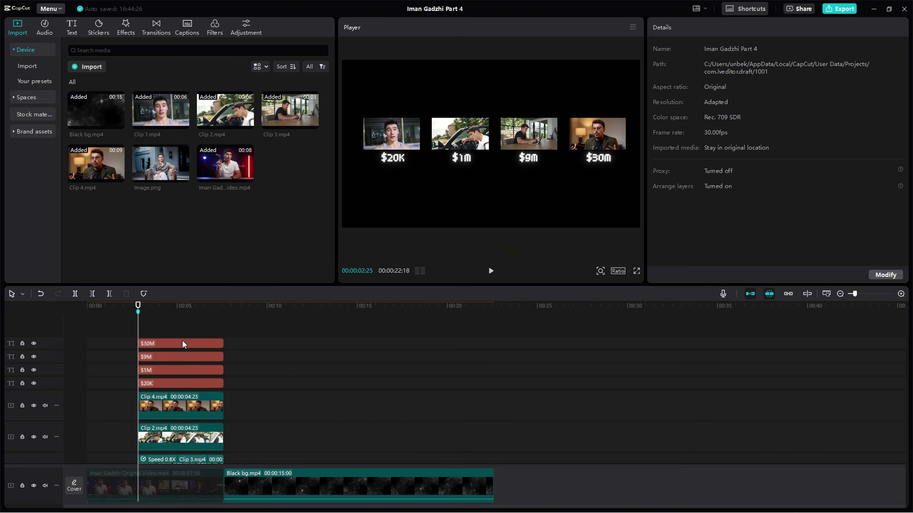
Combine all four clips and the four price texts into one compound clip
left_click_drag(182, 332, 175, 480)
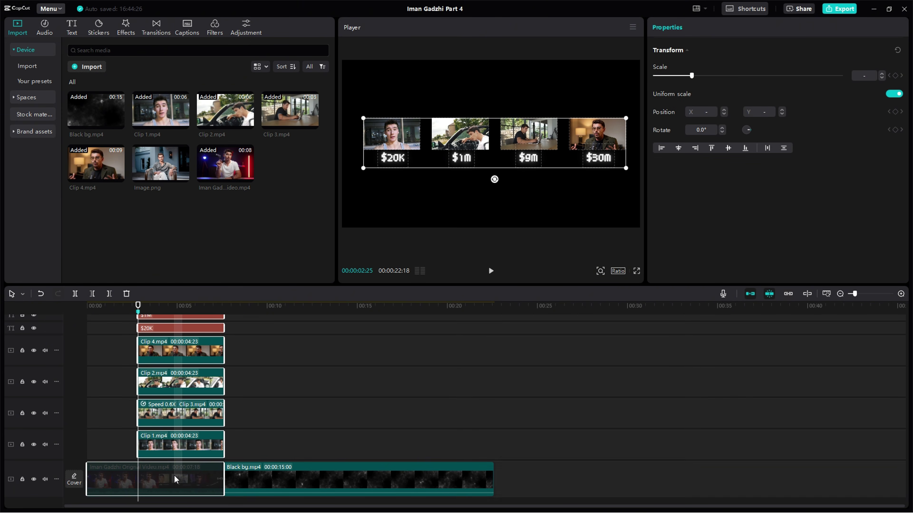
right_click(176, 446)
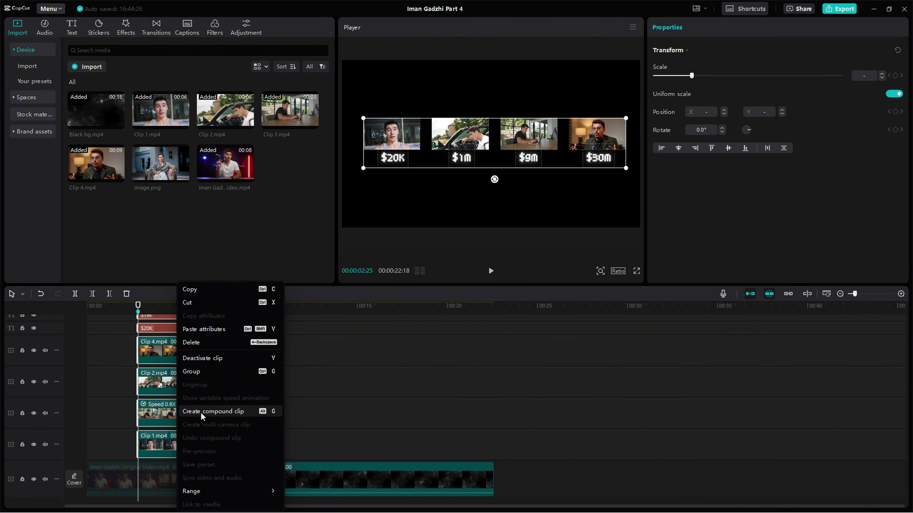
left_click(213, 411)
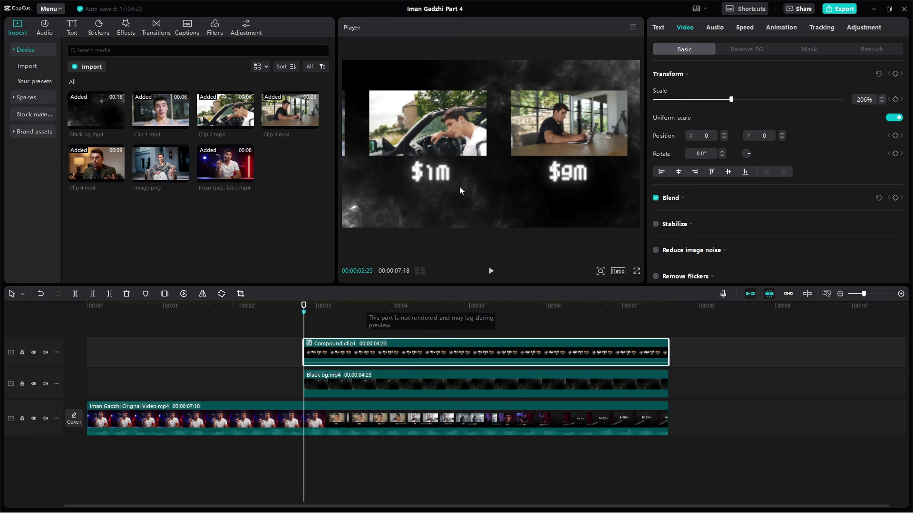
Enlarge the compound clip to 255% and reposition it at X 3338, Y -184 so the first clip is framed
left_click_drag(459, 187, 627, 203)
left_click_drag(730, 99, 748, 100)
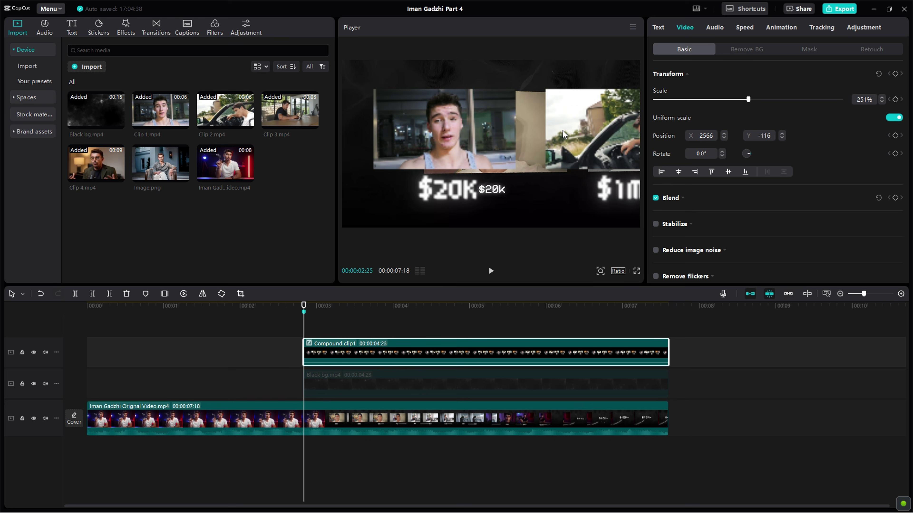
left_click_drag(562, 134, 611, 131)
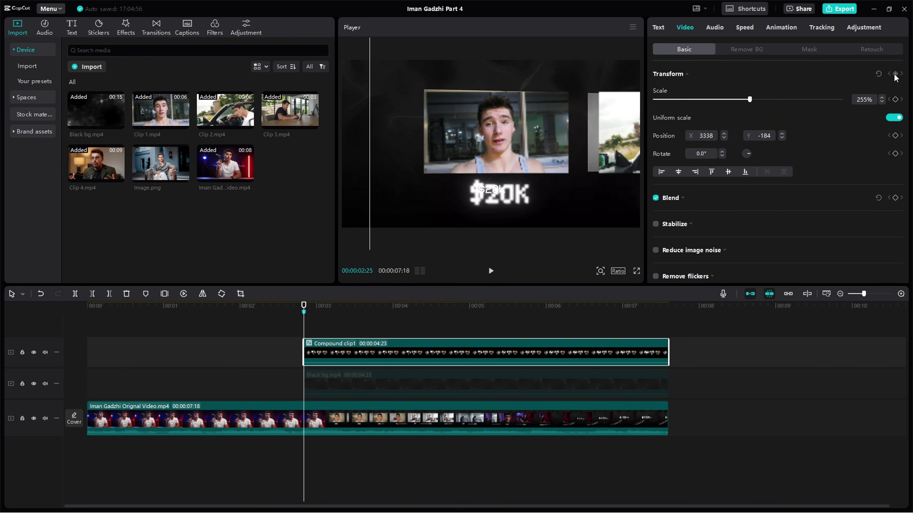
Keyframe the compound clip's transform at its start and at 00:00:06:26, sliding the row across until Clip 4 is framed at the end
left_click_drag(304, 326, 613, 317)
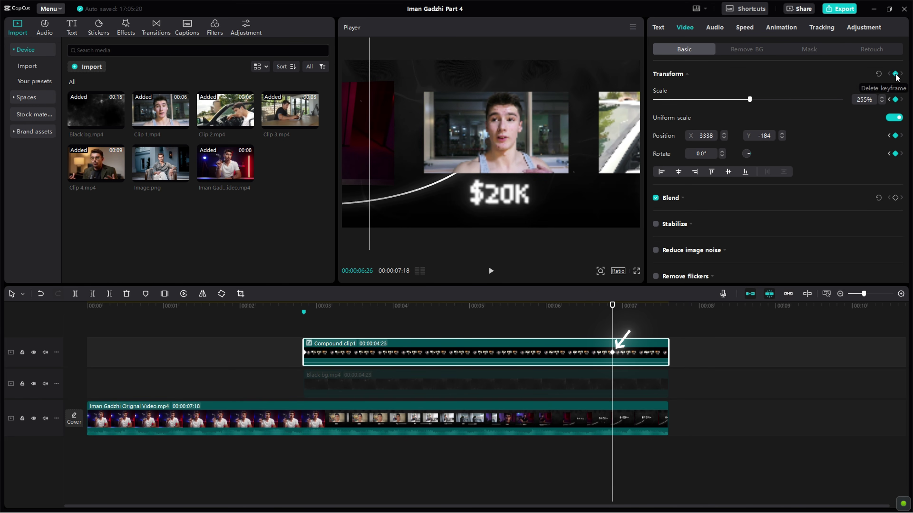
left_click_drag(602, 148, 380, 147)
left_click(578, 338)
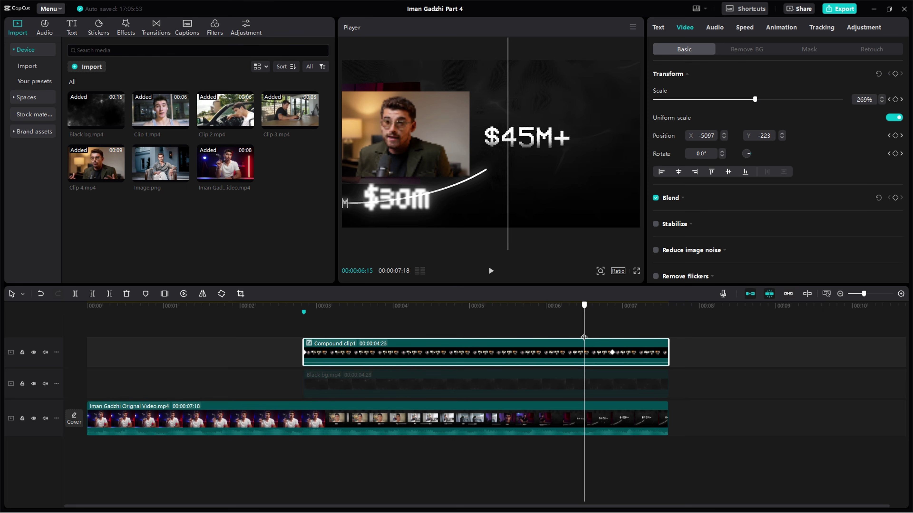
left_click_drag(584, 337, 590, 337)
Show the compound clip's variable speed animation and apply the Ease Out 2 preset curve to its X-position keyframes
right_click(431, 354)
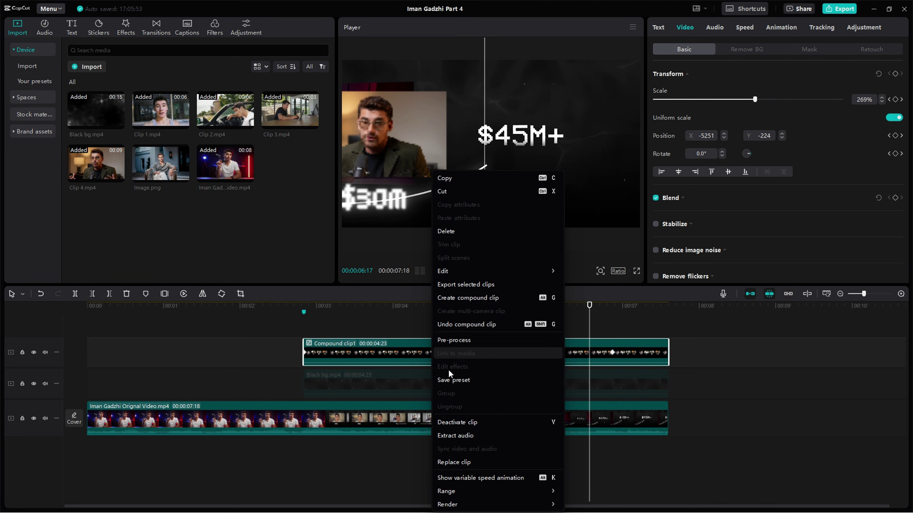
left_click(457, 482)
left_click(529, 351)
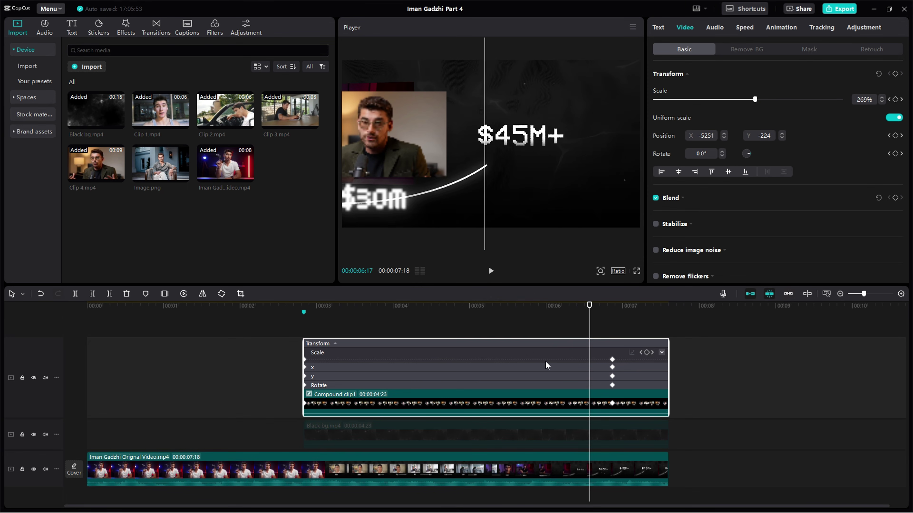
left_click(483, 370)
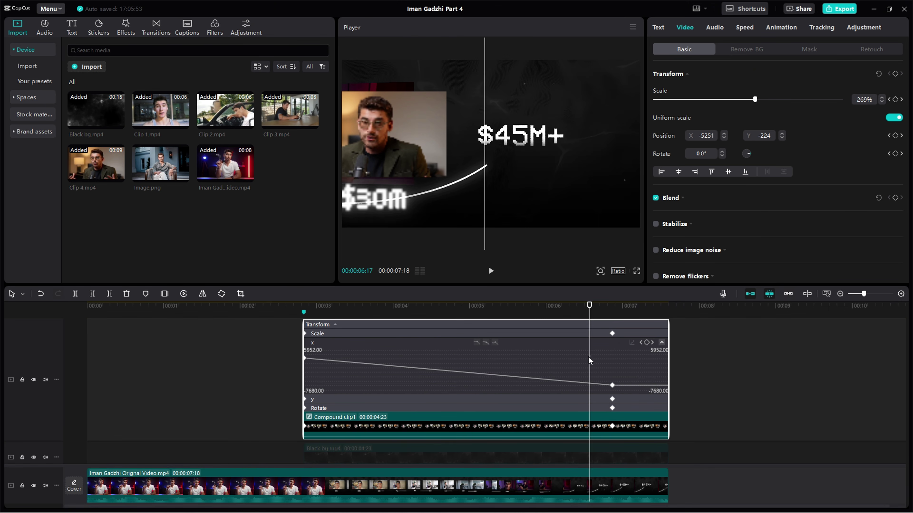
left_click(642, 343)
left_click(632, 342)
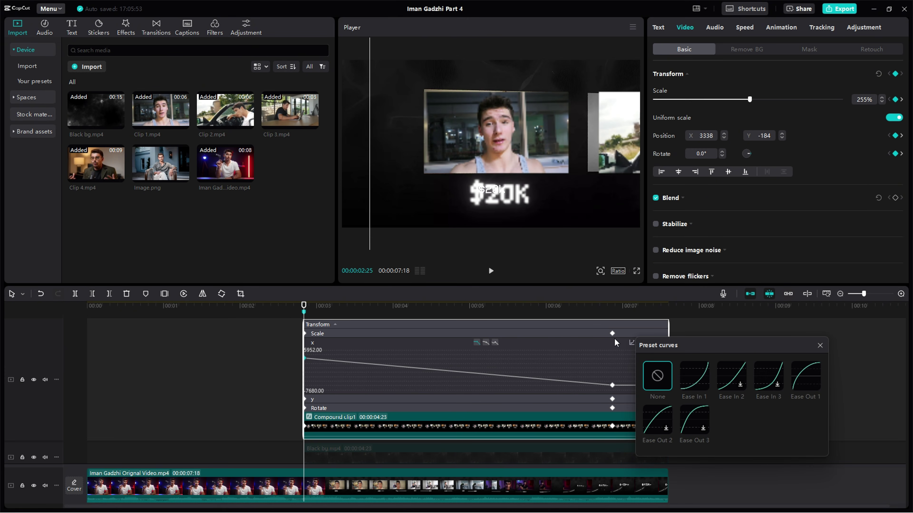
left_click(657, 420)
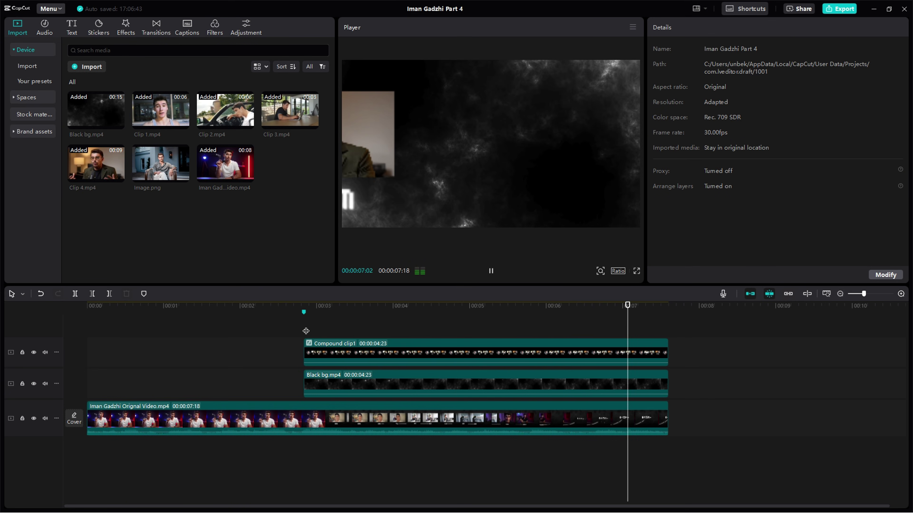
Inside the compound clip, give the clips rectangle masks with rounded corners fitted to their pictures, starting with Clip 4, and return to the main timeline
double_click(327, 357)
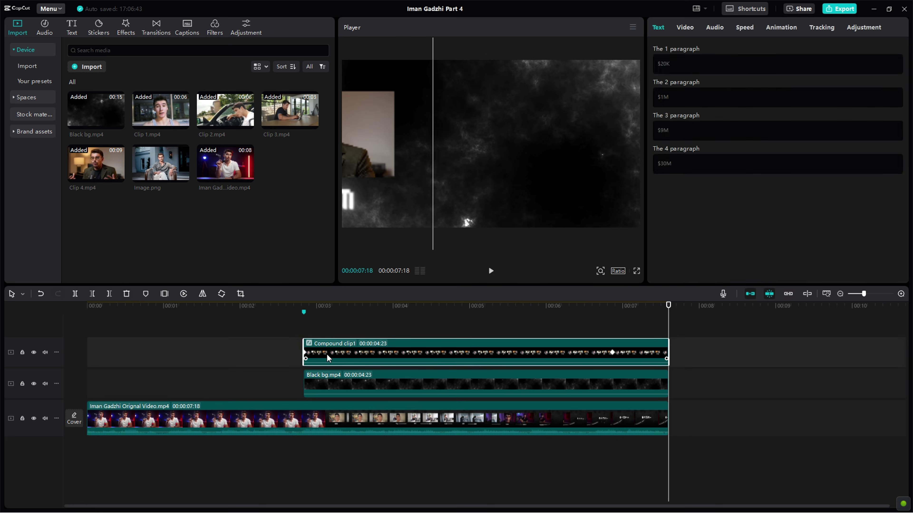
left_click(349, 387)
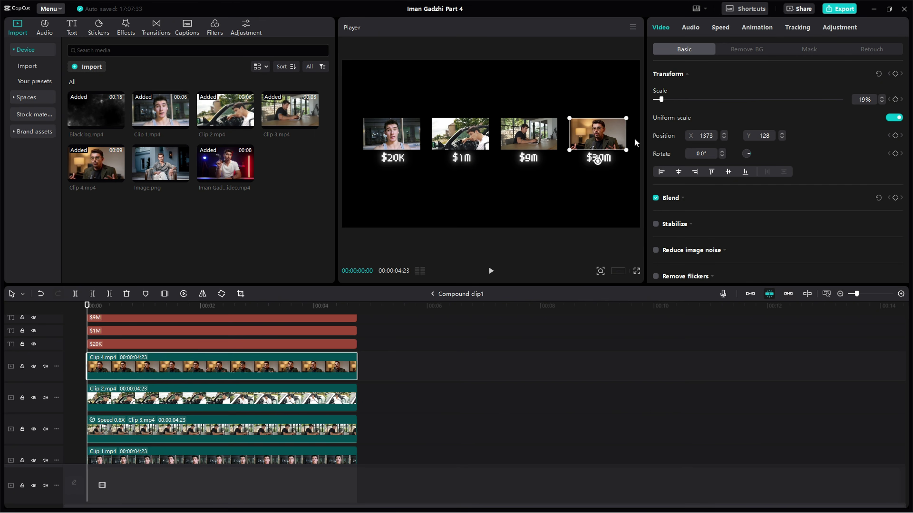
left_click(795, 52)
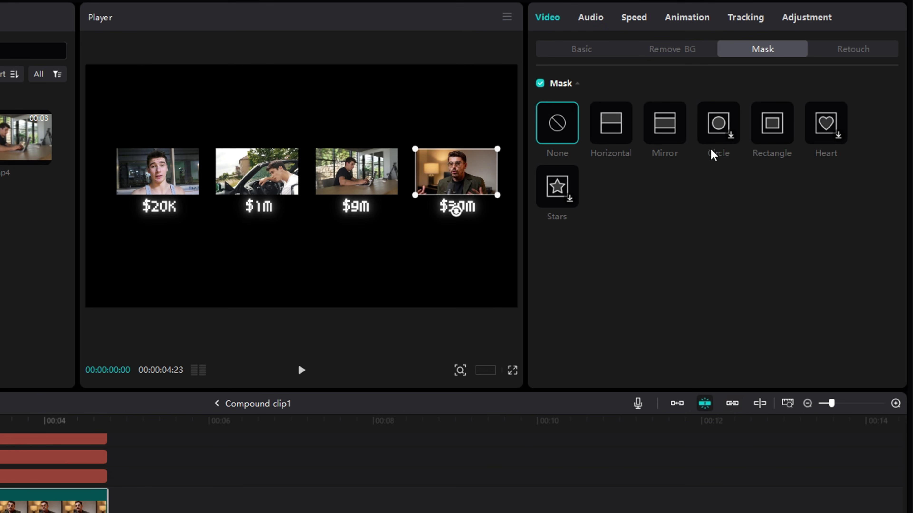
left_click(768, 130)
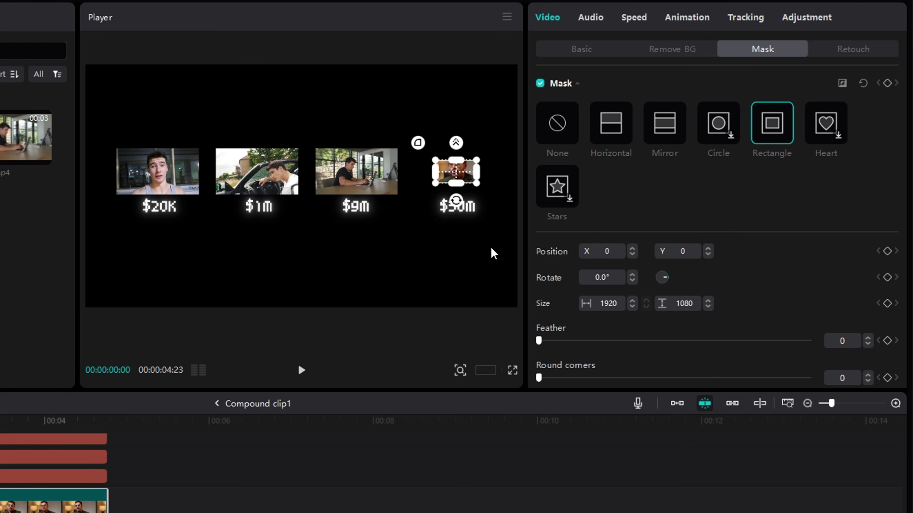
scroll(467, 185, "up", 5)
left_click_drag(410, 178, 463, 208)
scroll(584, 327, "down", 1)
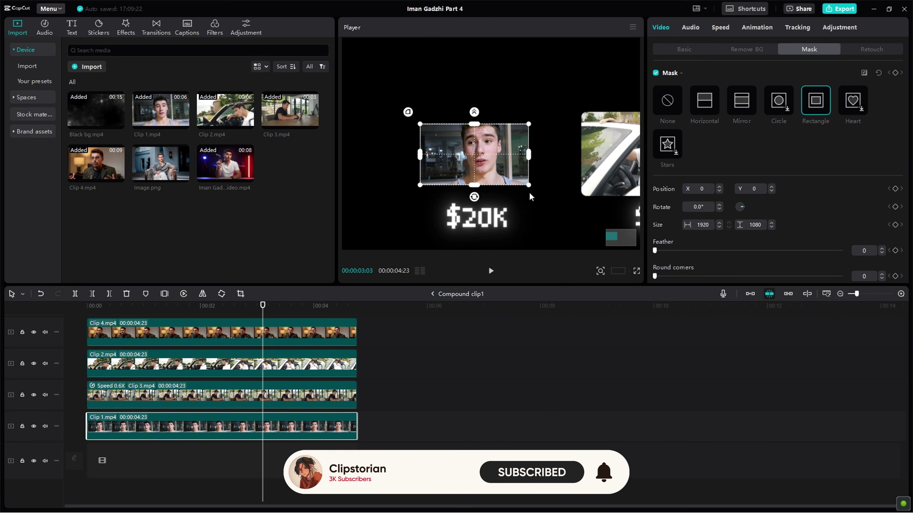
left_click(433, 294)
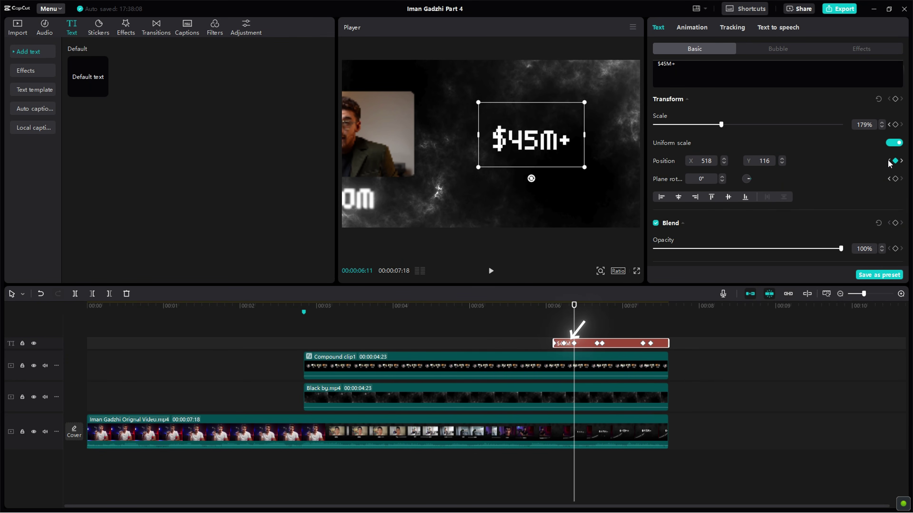
Check the $45M+ text's position keyframes and turn the animated text into its own compound clip
left_click(889, 161)
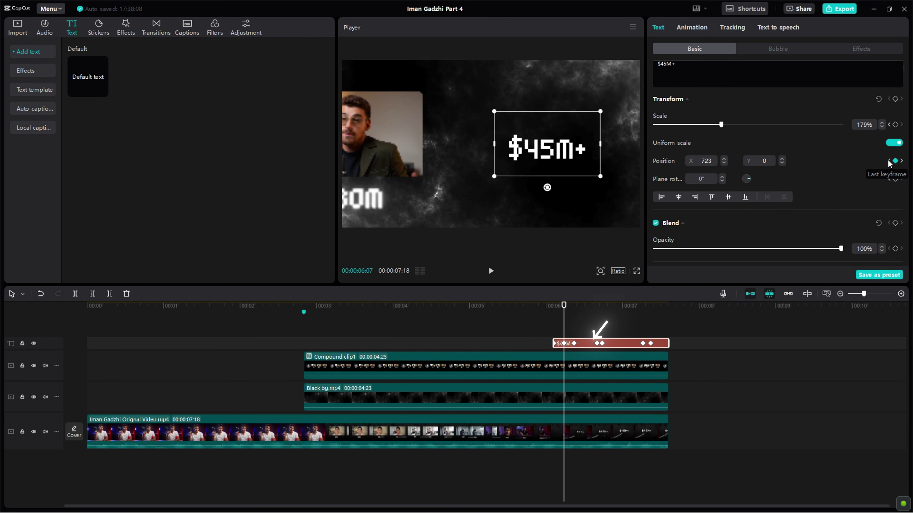
left_click(574, 333)
key("space")
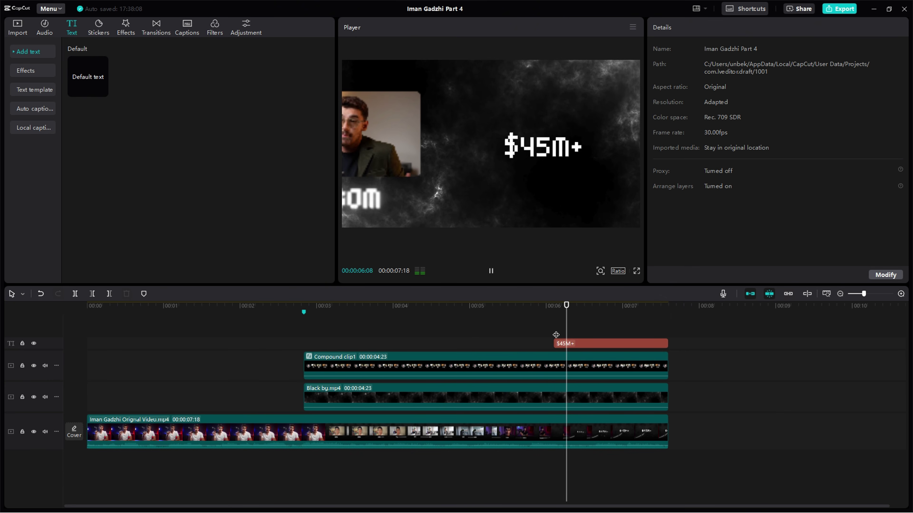
right_click(588, 344)
left_click(605, 436)
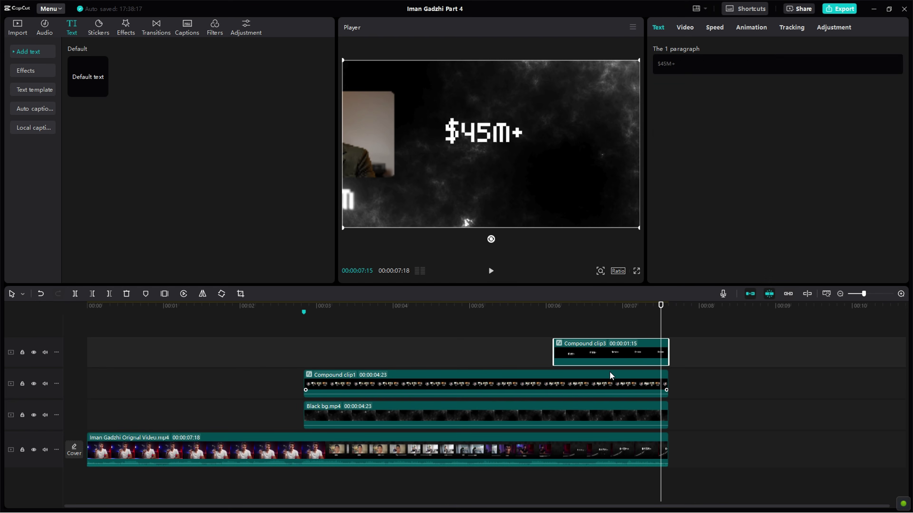
Apply a horizontal mask to the $45M+ compound clip, placed at X 291, Y 0 with feather 18, and preview it
left_click(685, 28)
left_click(705, 102)
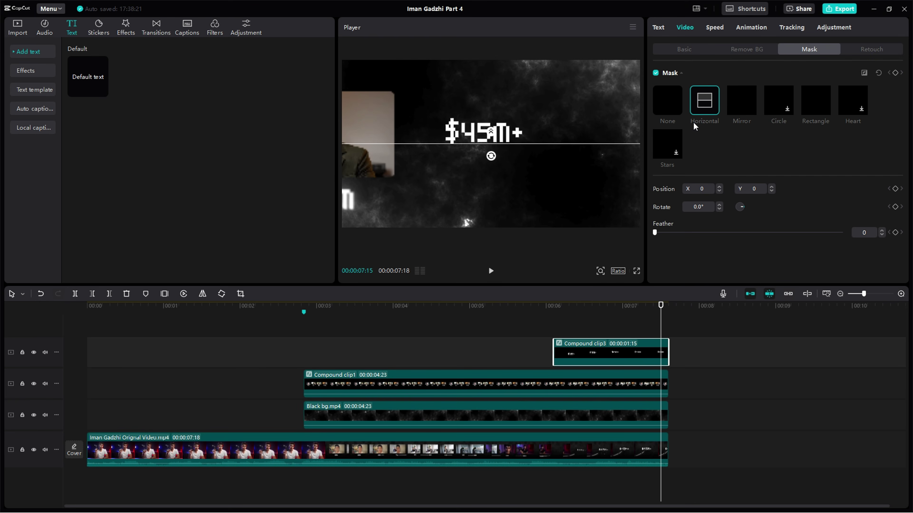
left_click_drag(659, 323, 630, 324)
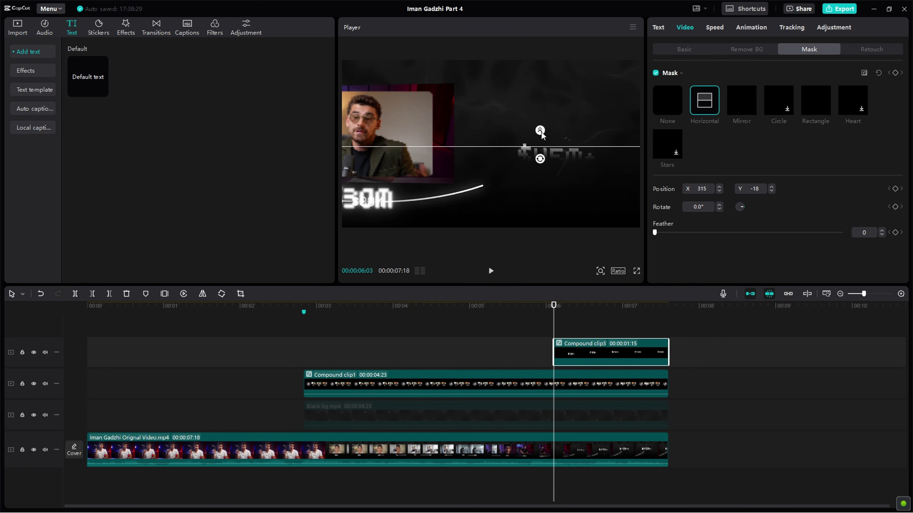
left_click_drag(567, 148, 566, 145)
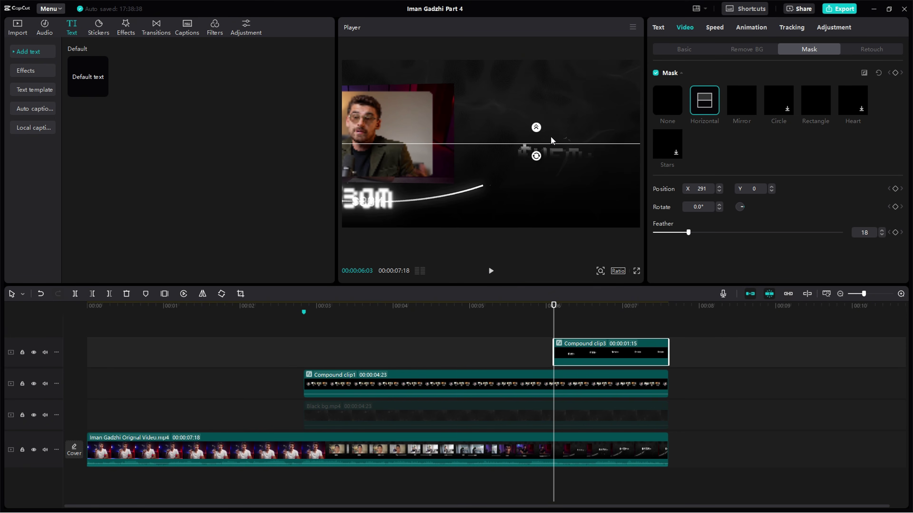
left_click(553, 419)
key("space")
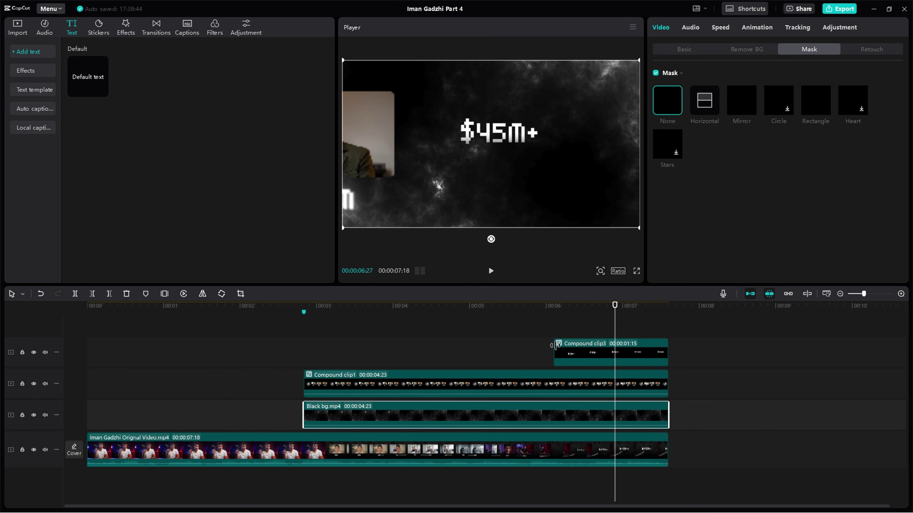
left_click(554, 329)
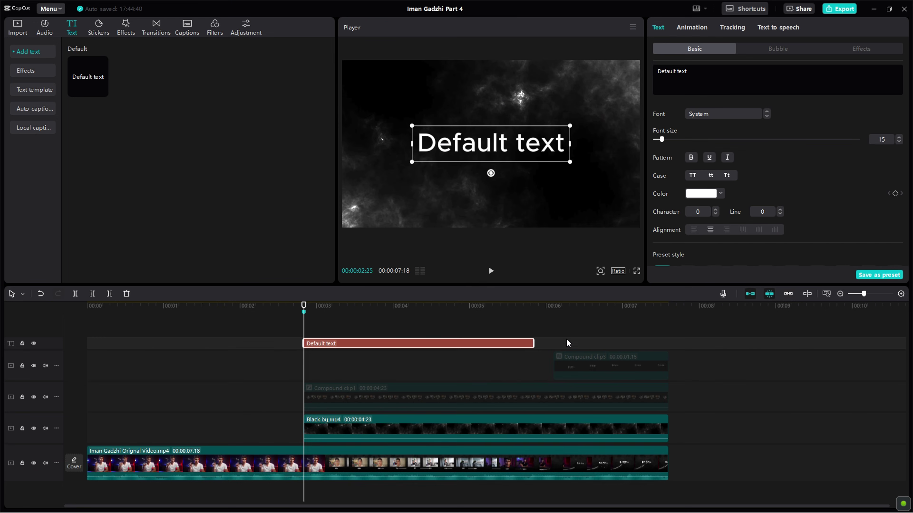
Extend the default text layer to the end of the video and replace its wording with a row of underscores spanning the frame
left_click_drag(671, 342, 664, 343)
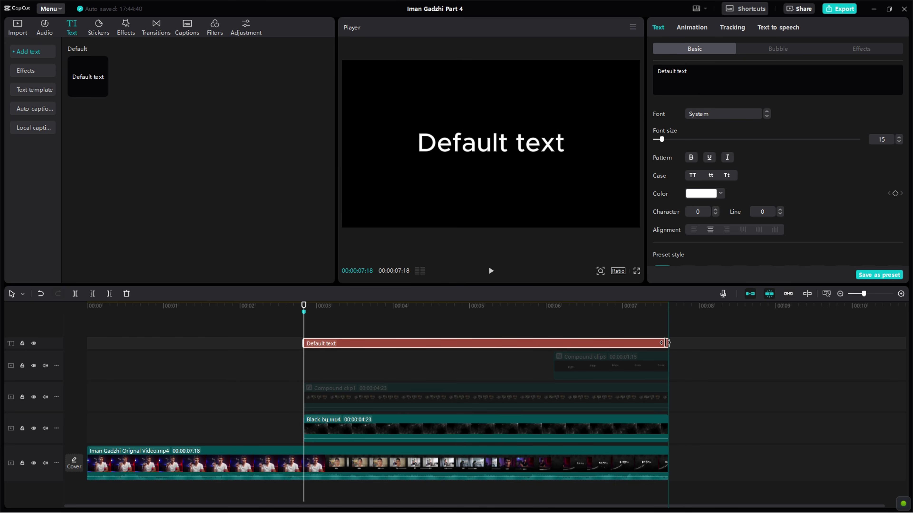
left_click(708, 81)
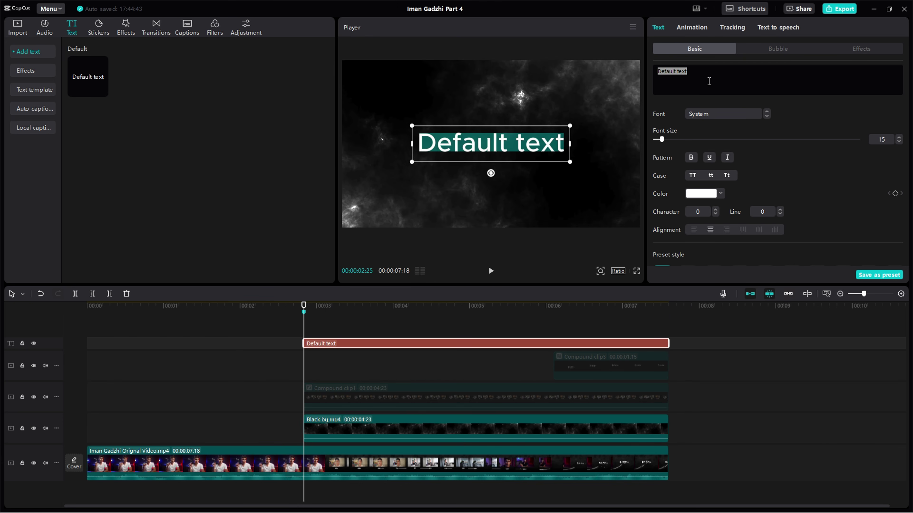
type("_")
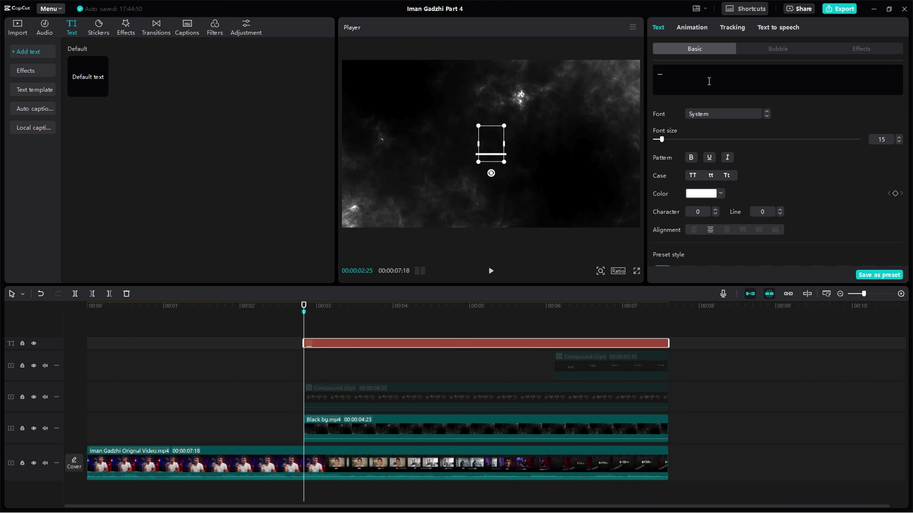
type("___________")
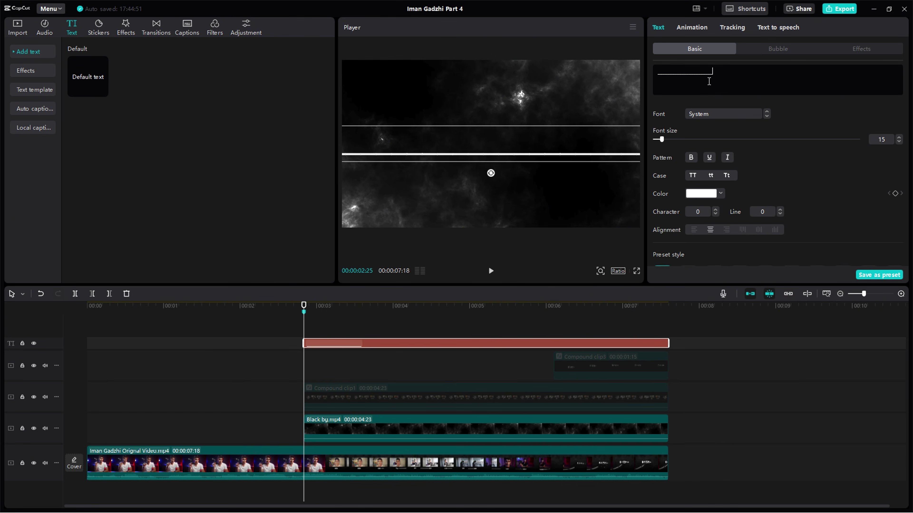
Turn on glow for the underscore line with intensity 10 and range 10
scroll(686, 186, "down", 5)
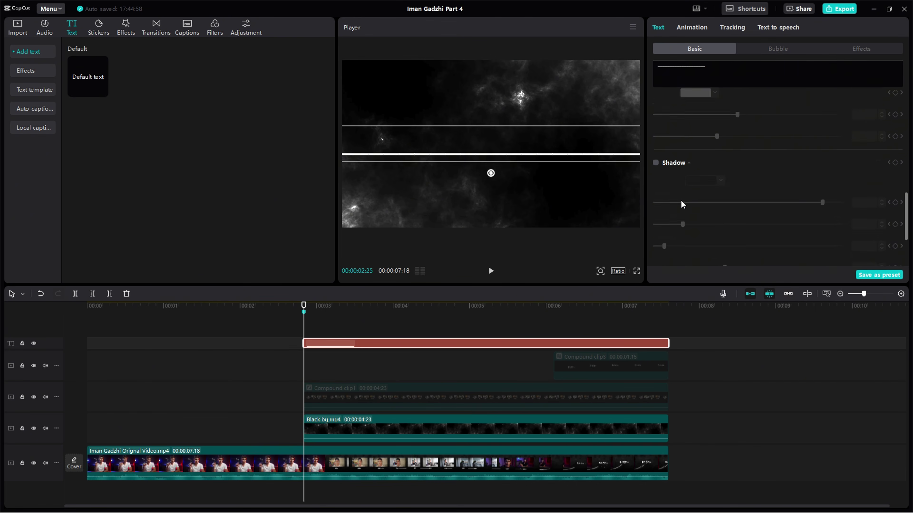
left_click(655, 194)
scroll(685, 186, "down", 1)
scroll(685, 185, "down", 1)
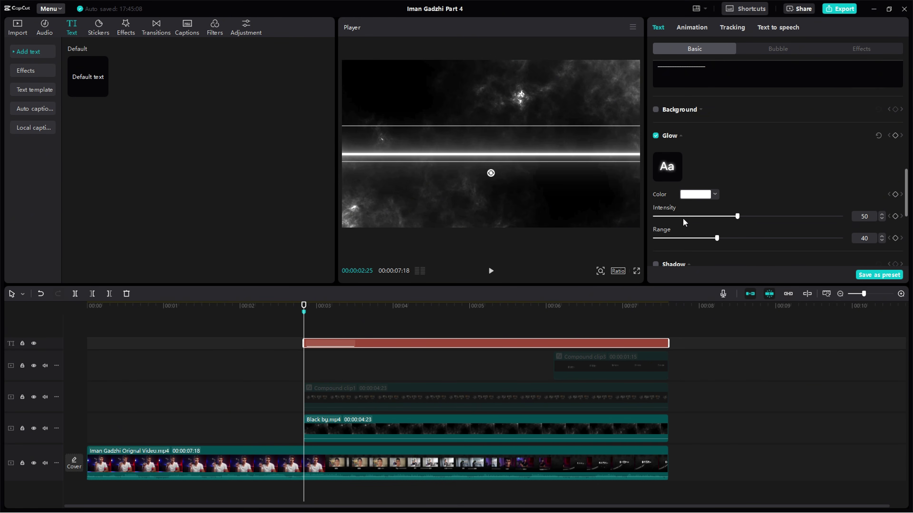
left_click_drag(737, 216, 663, 217)
left_click(668, 238)
Duplicate the glowing line, curve the copy with a strength of -31° and position it so its lowest point meets the straight line
key("ctrl+c")
key("ctrl+v")
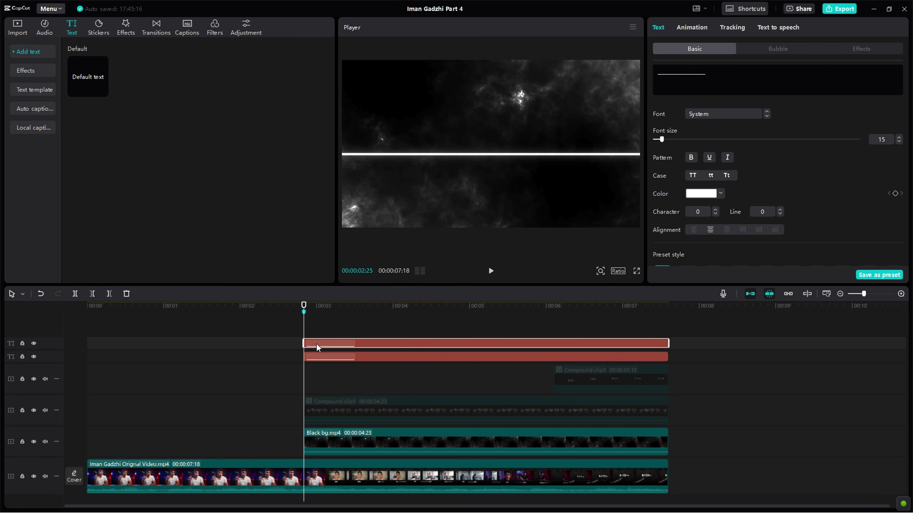
scroll(682, 204, "down", 10)
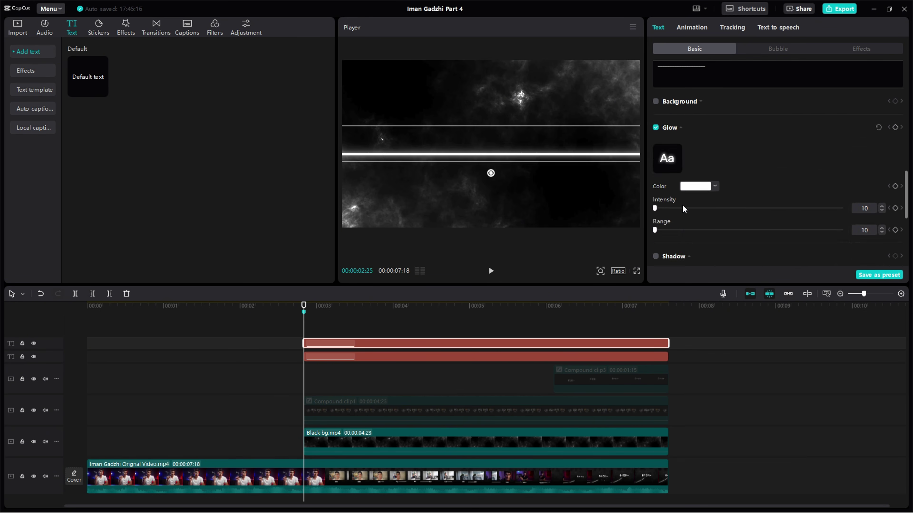
left_click(655, 188)
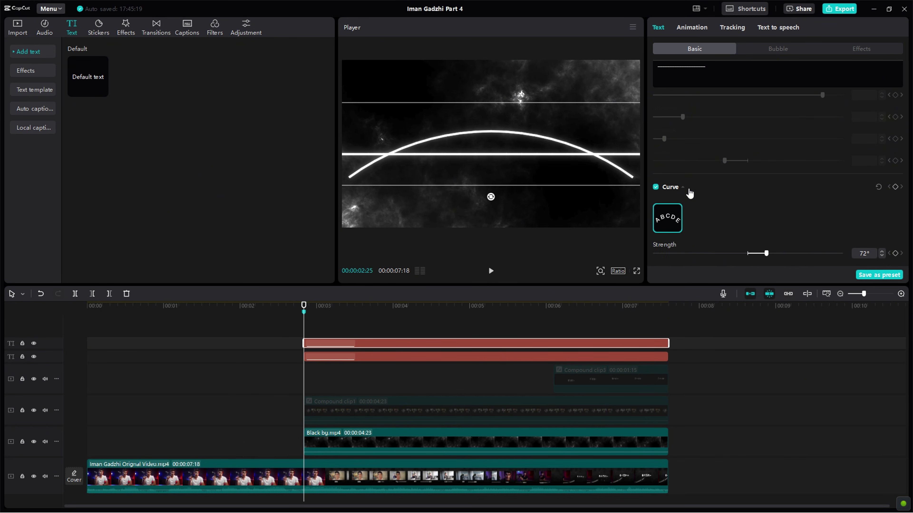
left_click_drag(766, 255, 739, 253)
left_click_drag(505, 167, 521, 156)
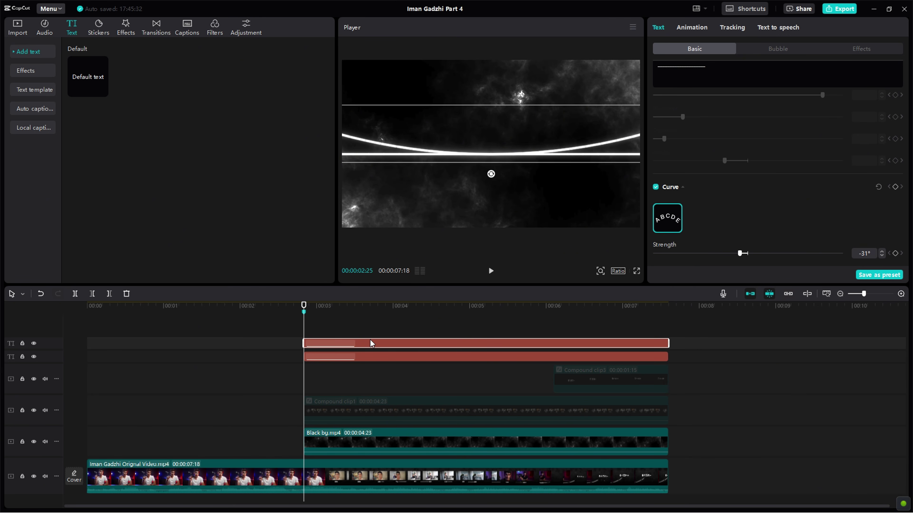
Turn the curved line into a compound clip and apply a horizontal mask rotated upright so only its rising half shows
key("alt+g")
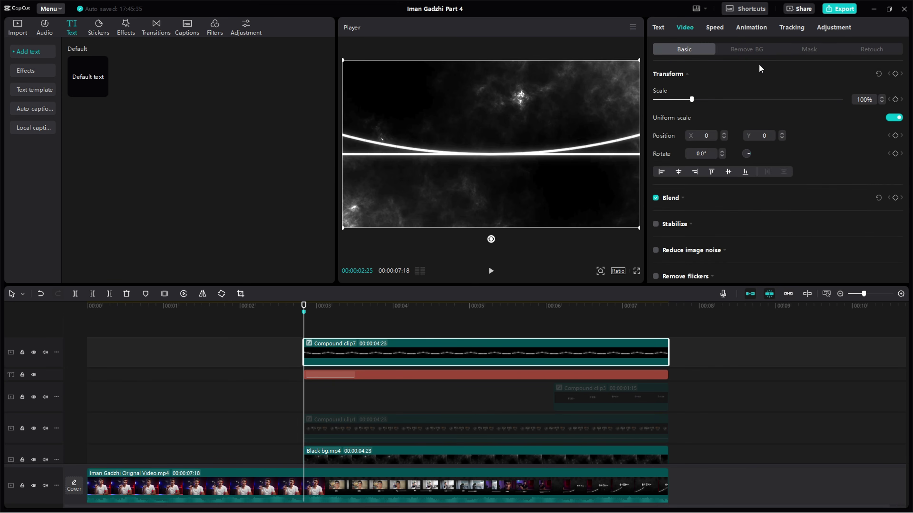
left_click(807, 51)
left_click(712, 103)
left_click_drag(480, 166, 447, 153)
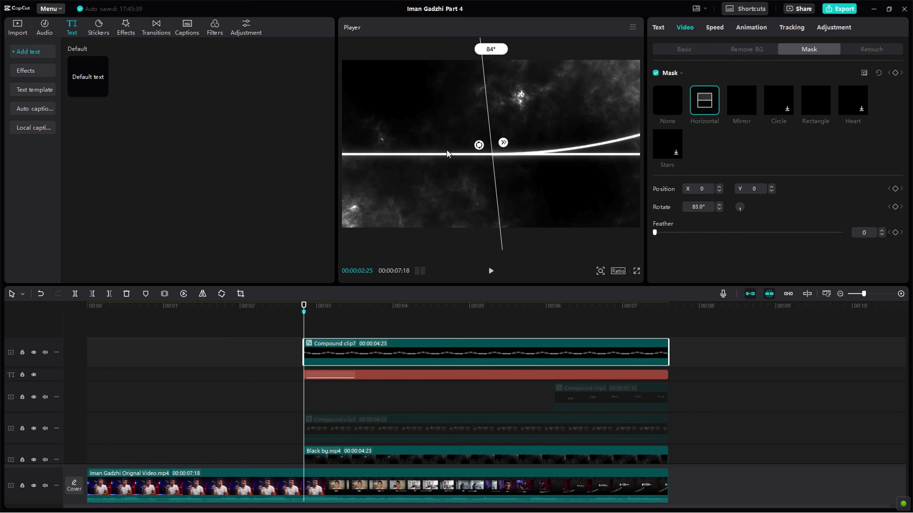
Make the straight line a compound clip and mask it with an upright horizontal mask so it ends where the curve begins
left_click(424, 372)
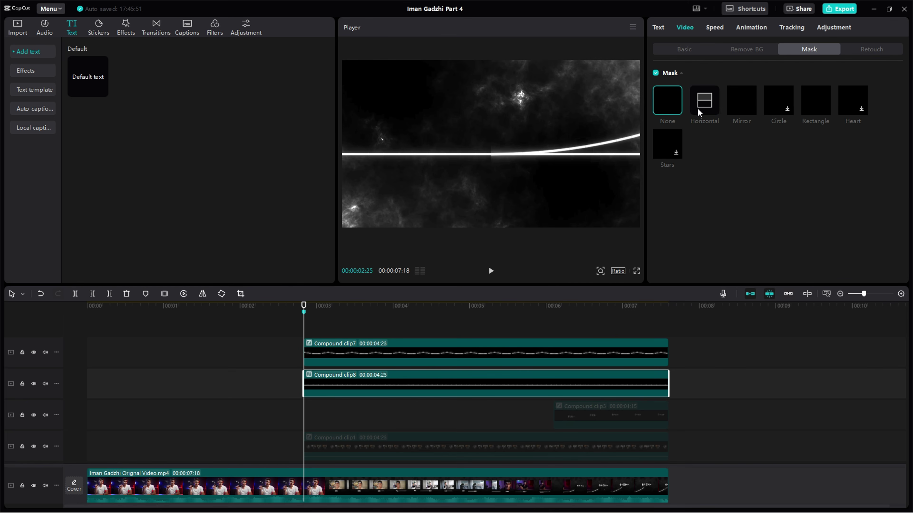
left_click(697, 108)
left_click_drag(492, 156, 514, 148)
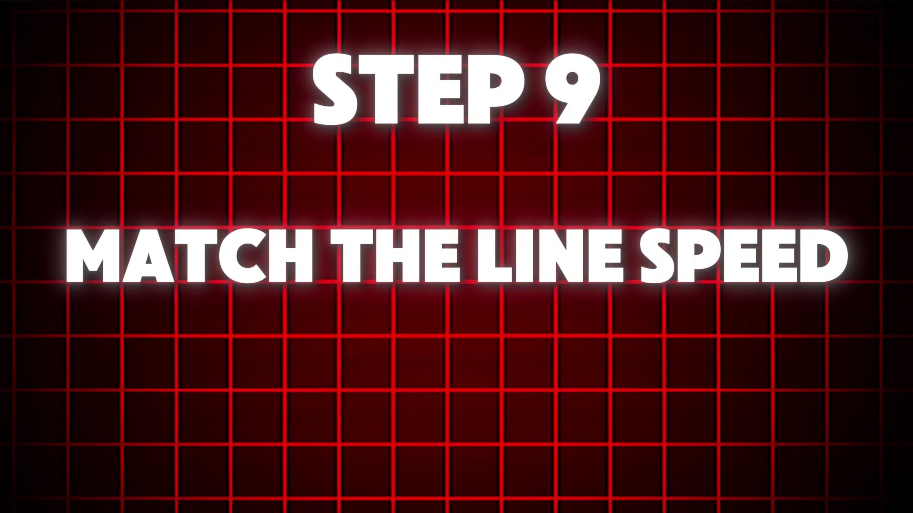
Combine the two masked line clips into one compound clip and apply a horizontal mask rotated to -90°
right_click(417, 381)
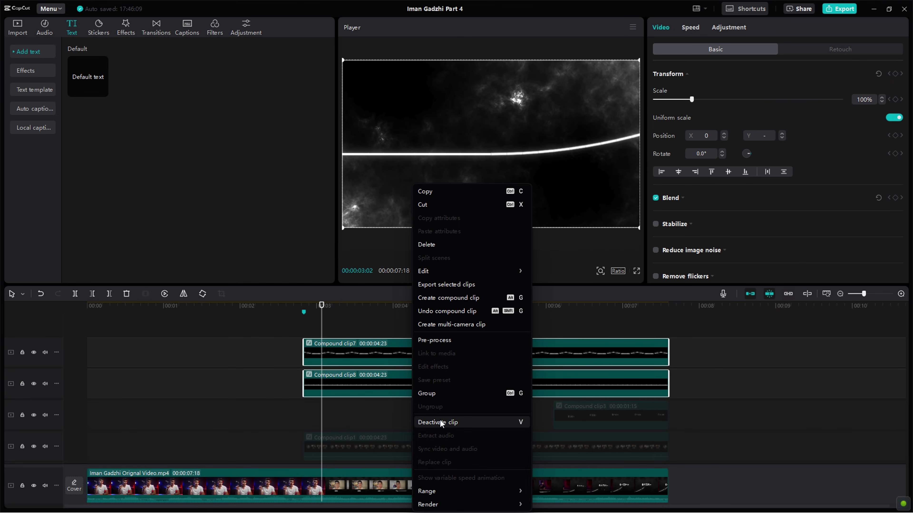
left_click(448, 298)
left_click(810, 50)
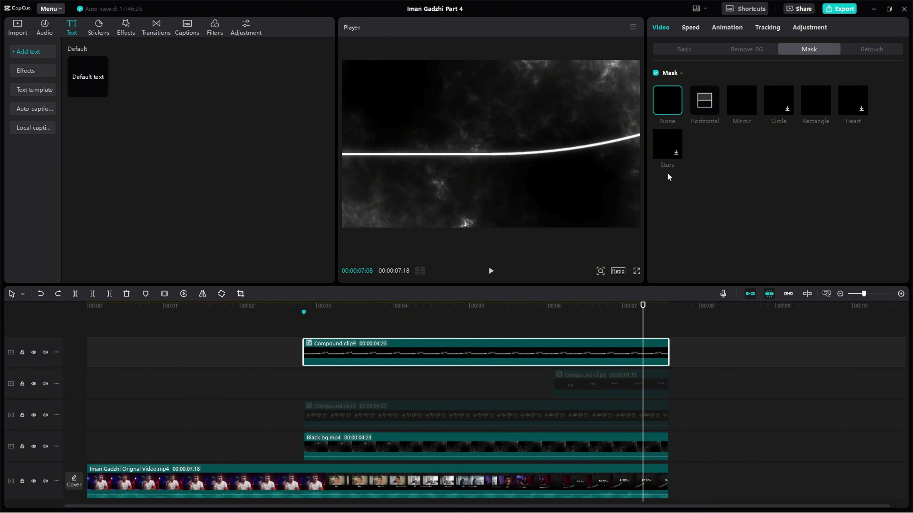
left_click(705, 101)
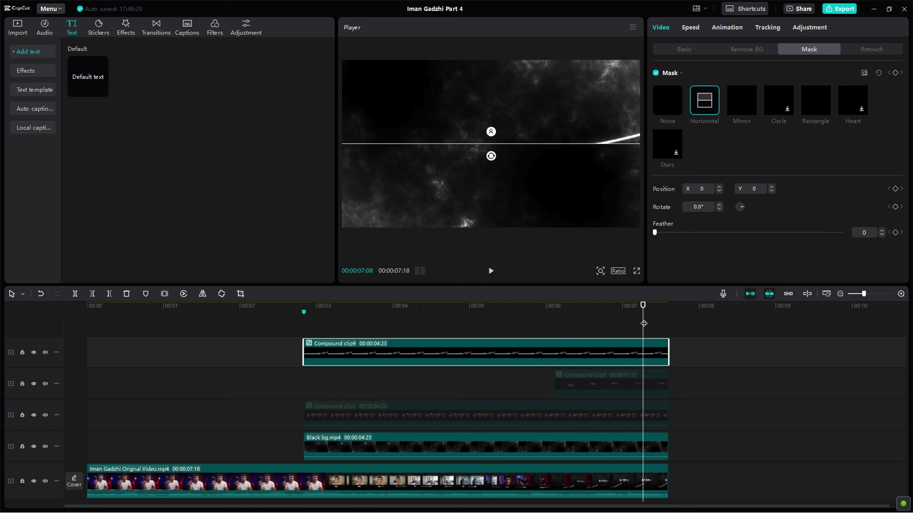
left_click_drag(490, 157, 514, 149)
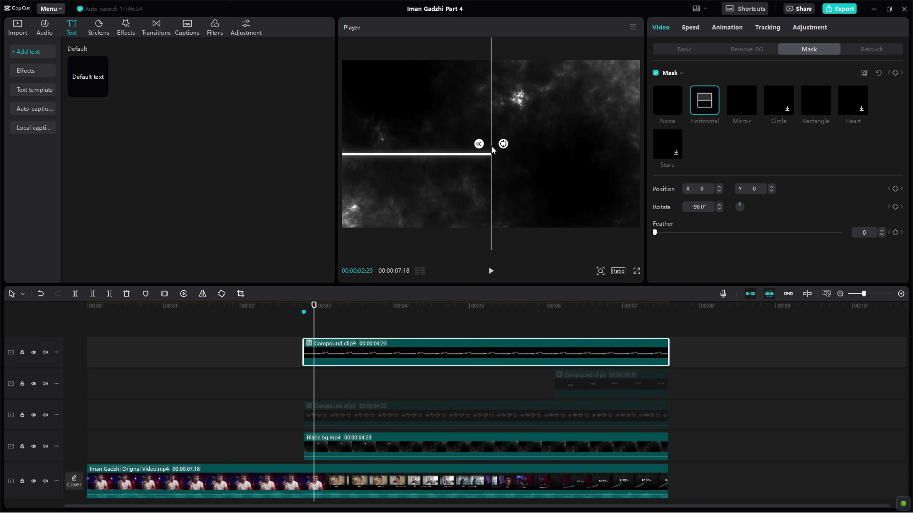
Keyframe the line's mask at X -960 at 00:00:02:27, X 0 at 00:00:05:02 and X 960, Y 61 at 00:00:07:14, and preview it
left_click_drag(477, 147, 343, 151)
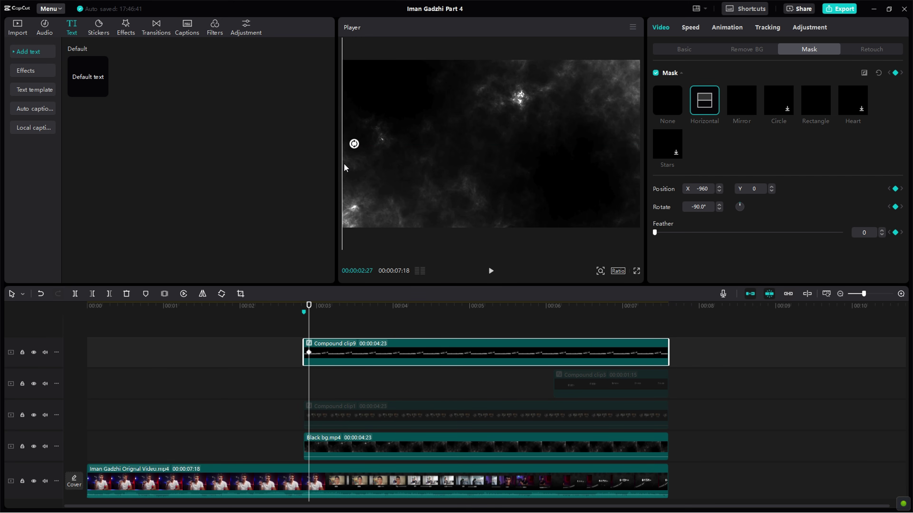
left_click_drag(309, 324, 475, 327)
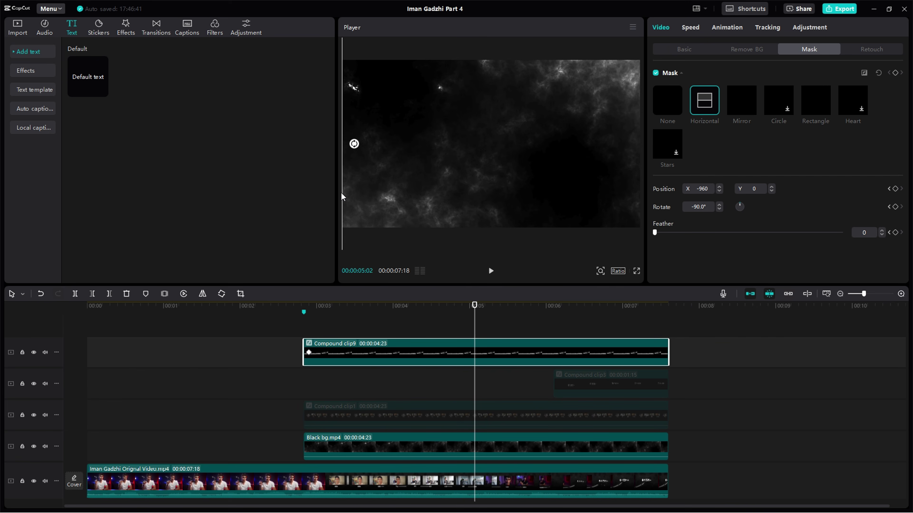
left_click_drag(347, 166, 489, 167)
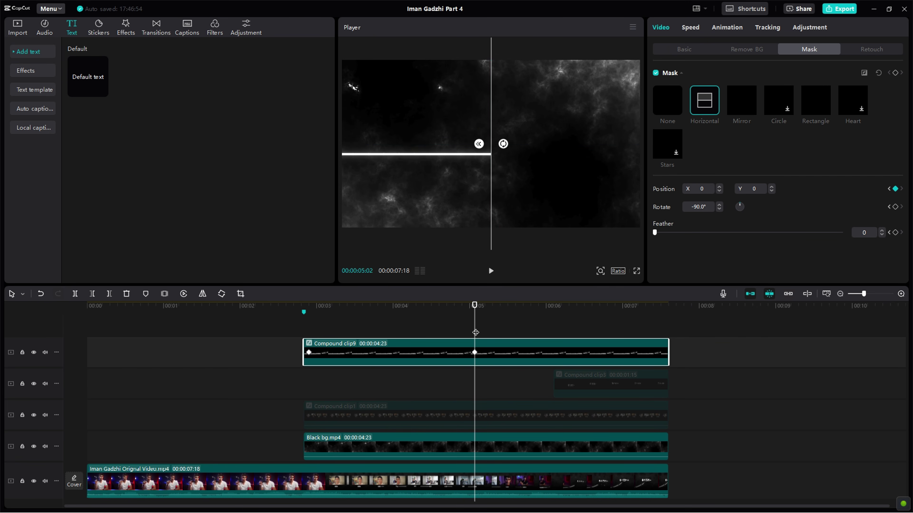
left_click_drag(476, 332, 657, 320)
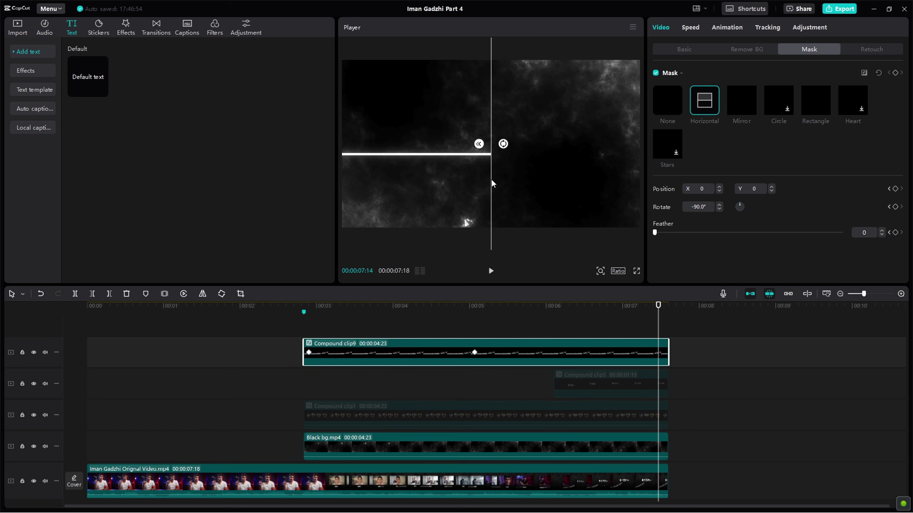
left_click_drag(491, 183, 622, 176)
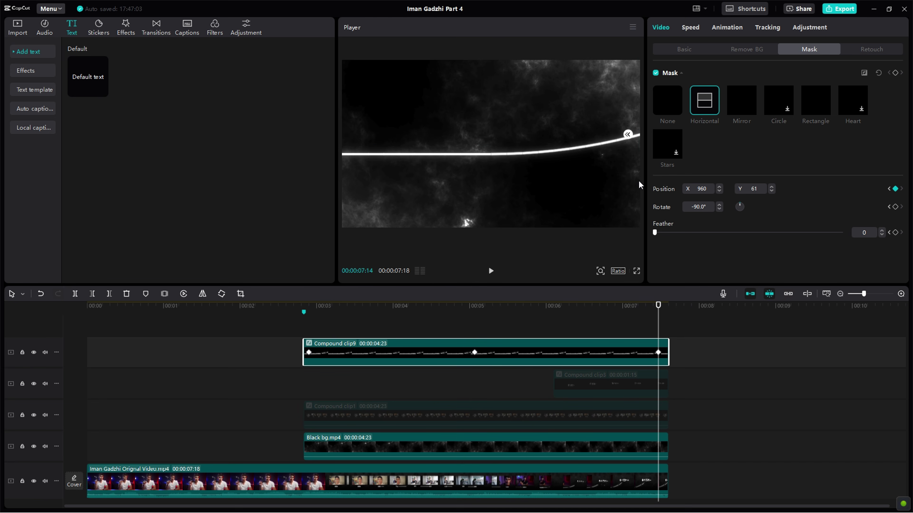
left_click(439, 331)
left_click_drag(335, 331, 307, 333)
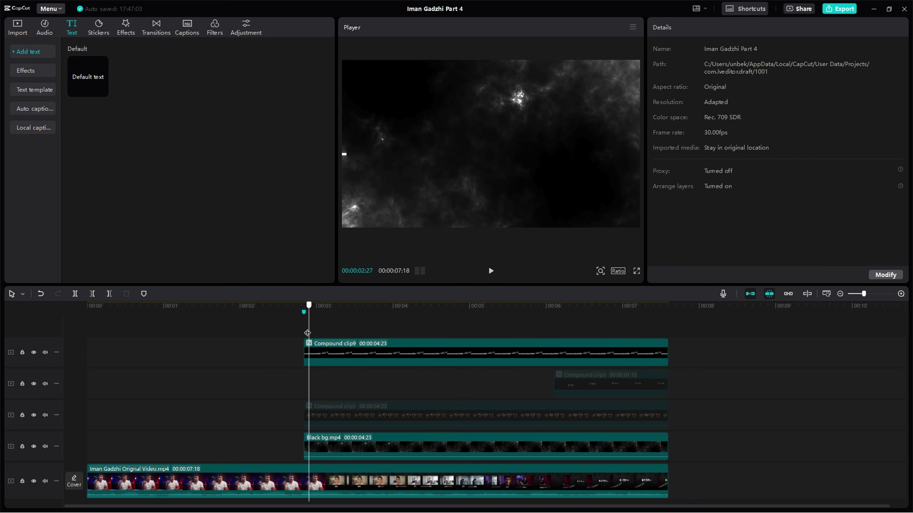
key("space")
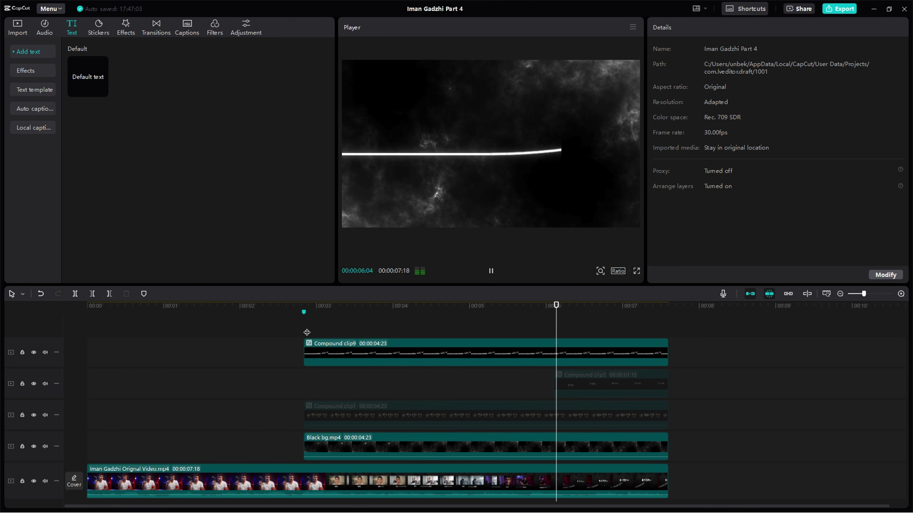
Keyframe the line clip's movement from X 1507, Y -517 at 00:00:02:29 to X -1859, Y -572 with -5.5° rotation at 00:00:07:14
left_click(342, 352)
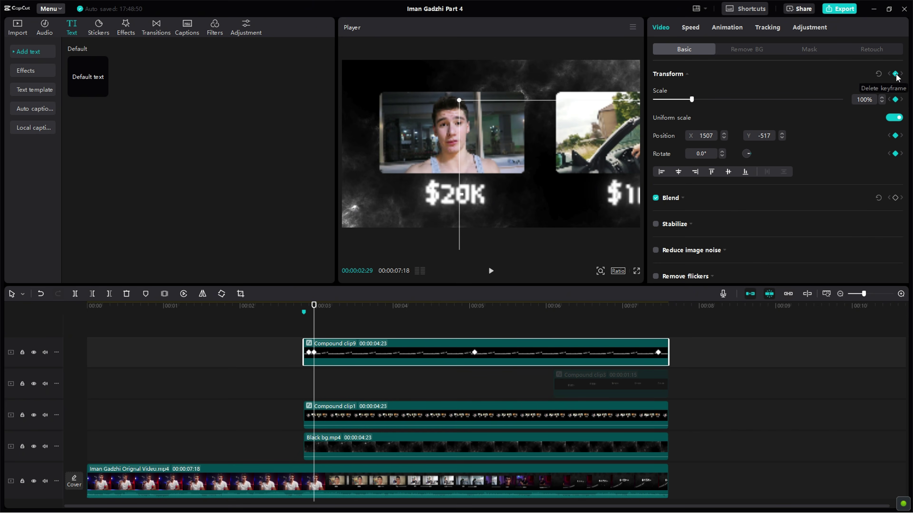
key("Right")
key("Right")
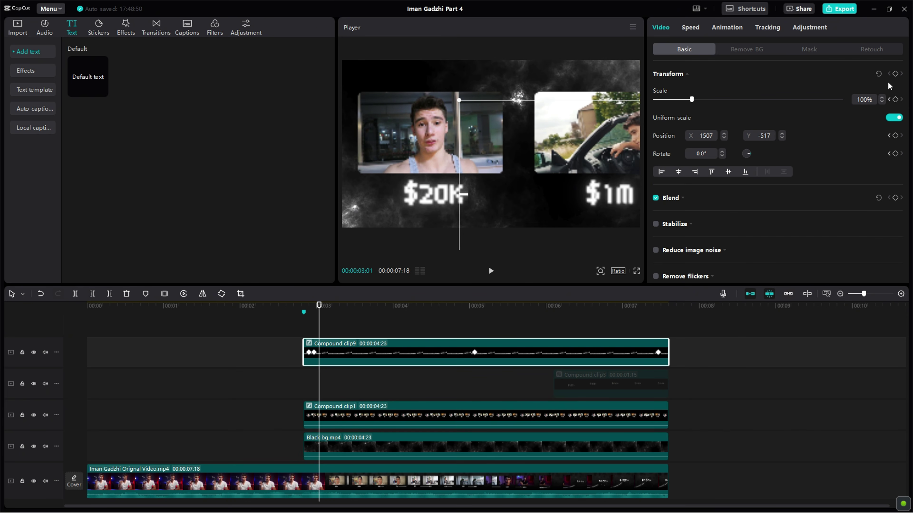
left_click_drag(318, 329, 657, 329)
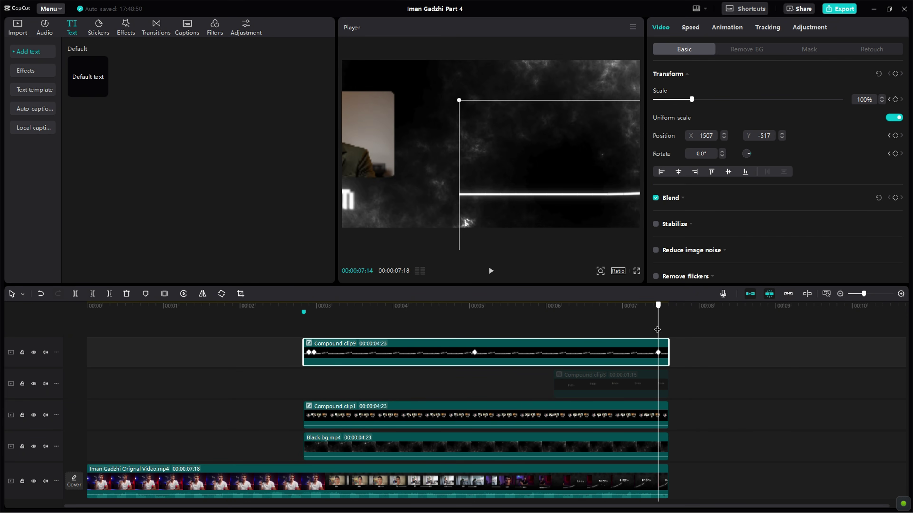
left_click_drag(624, 176, 362, 174)
left_click_drag(367, 216, 391, 214)
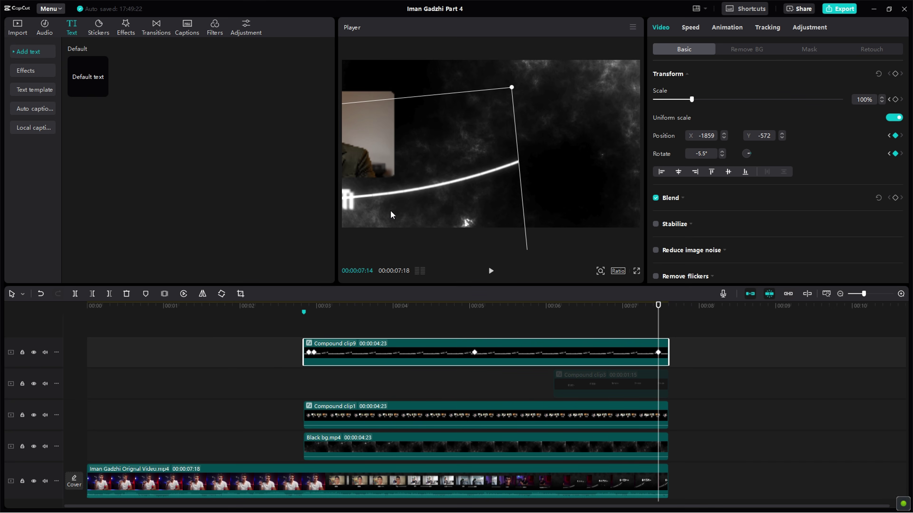
Fine-tune the line's vertical position at 00:00:05:02 to run through the money captions, and preview the movement
left_click_drag(407, 315, 474, 315)
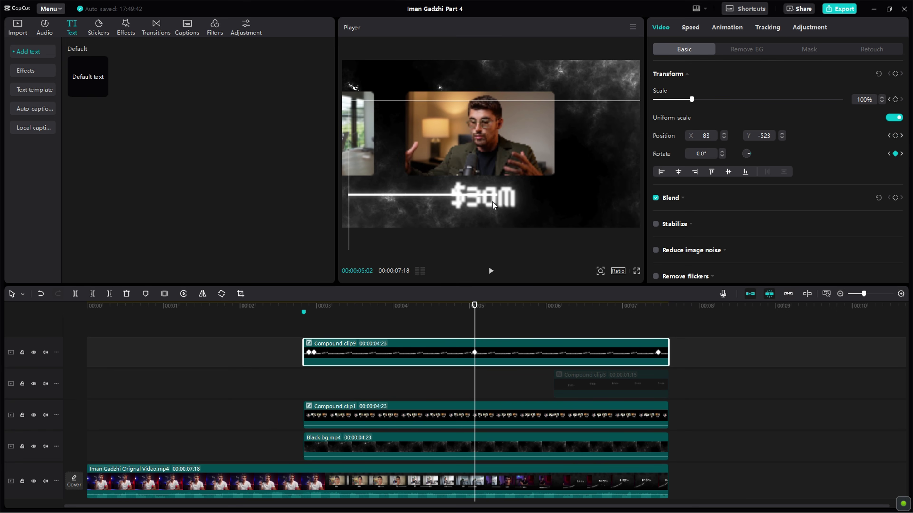
left_click(781, 134)
left_click_drag(475, 330, 321, 331)
key("space")
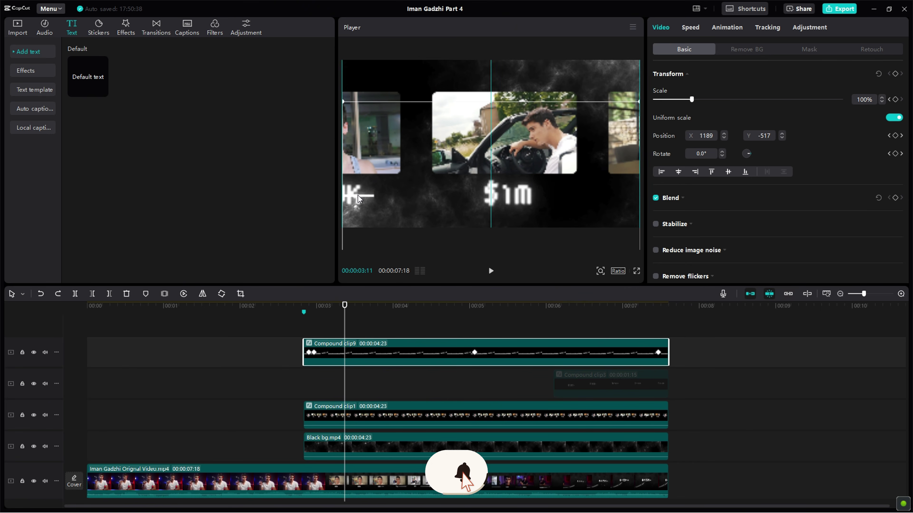
left_click(304, 332)
left_click(304, 331)
key("space")
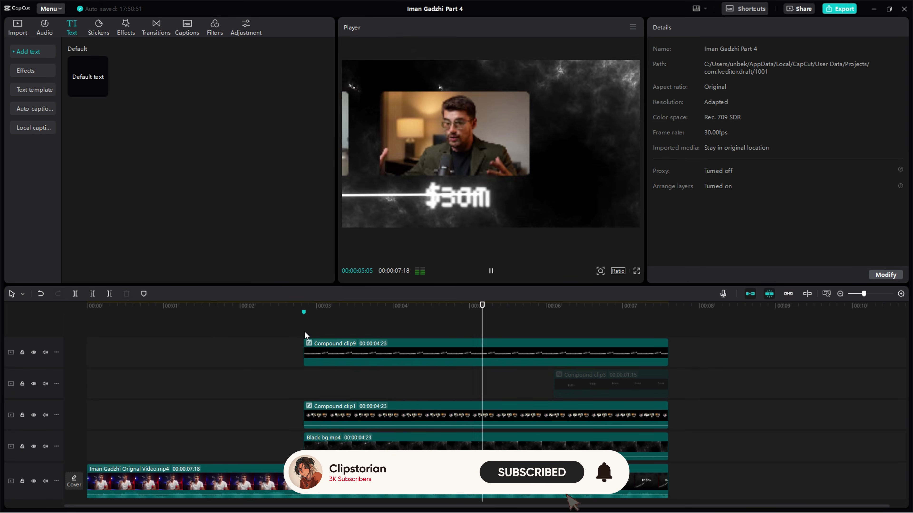
Reactivate the $45M+ compound clip and adjust the line at 00:00:07:14 to X -2000, Y -578 with a rotation of about -9°
left_click(591, 385)
key("v")
left_click(584, 345)
left_click_drag(668, 304, 657, 305)
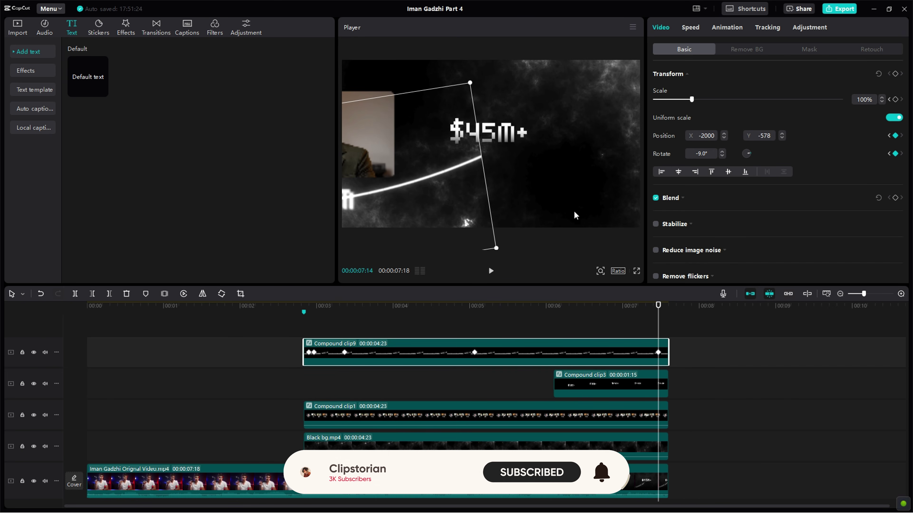
left_click(722, 156)
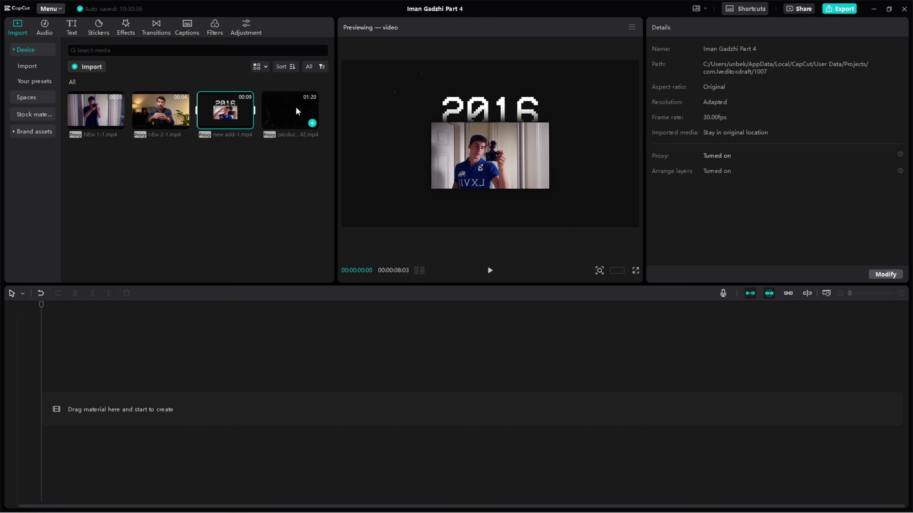
Add the dust overlay production ID-4514642.mp4 to the empty timeline, slowed to 0.6x speed with 27% opacity
left_click_drag(295, 107, 95, 381)
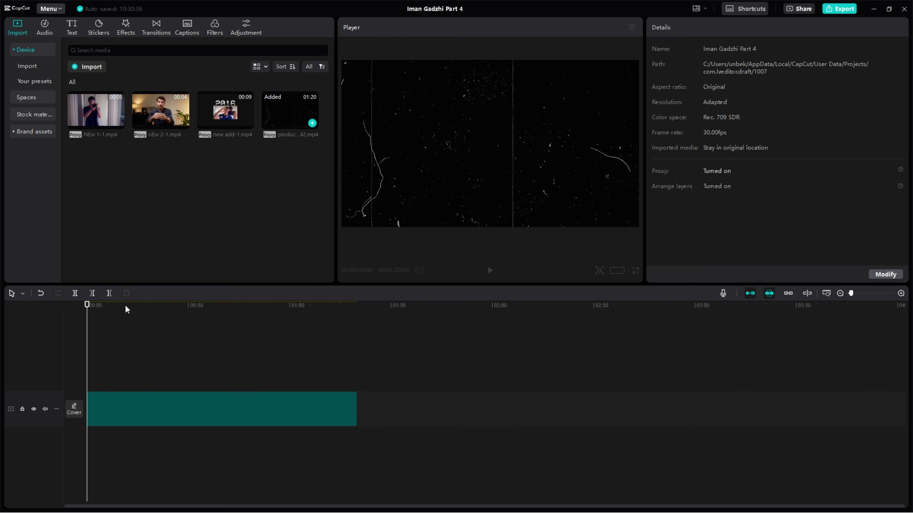
left_click(719, 27)
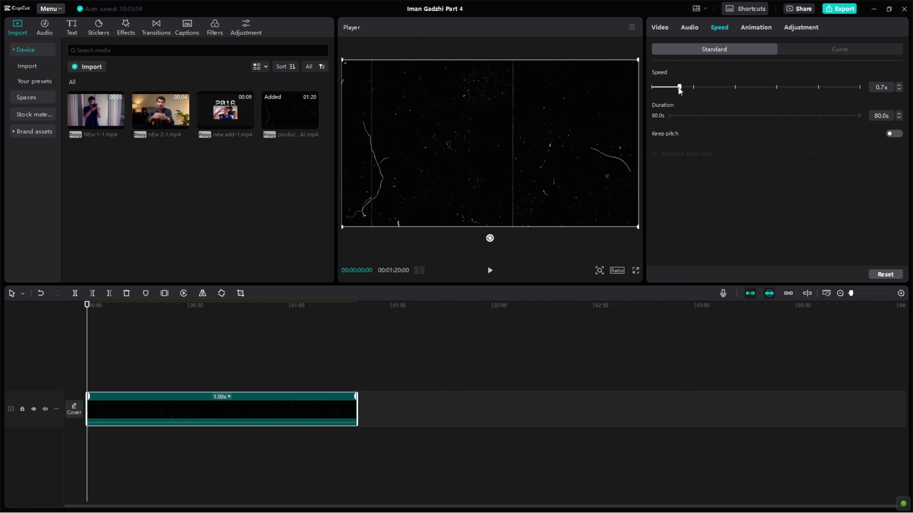
left_click_drag(678, 87, 675, 86)
left_click(660, 27)
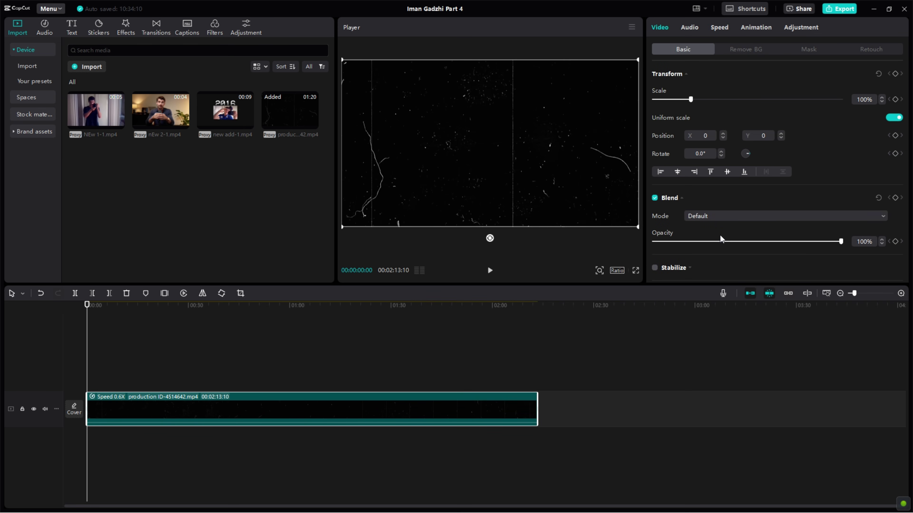
left_click_drag(721, 241, 731, 242)
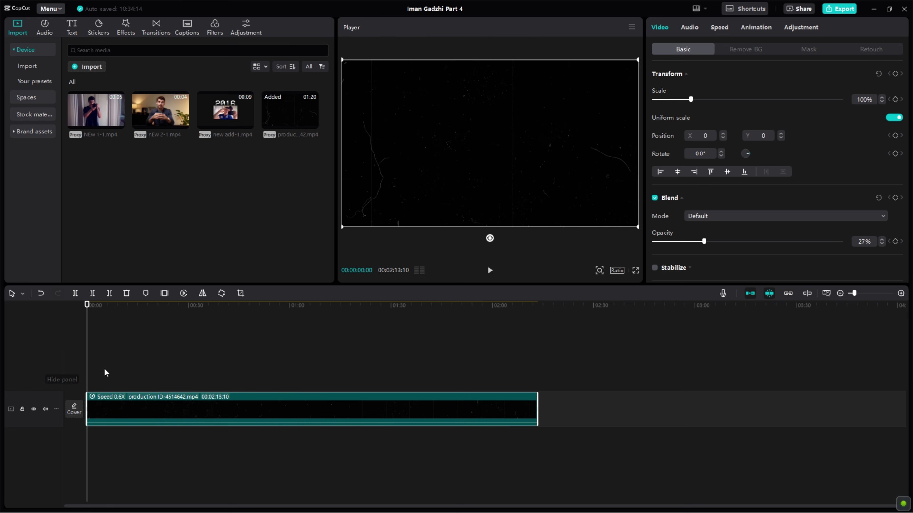
Layer new add-1.mp4 below the overlay and NEw 1-1.mp4 above it, scaled to 44% at Y -165 over the 2016 photo
left_click(114, 372)
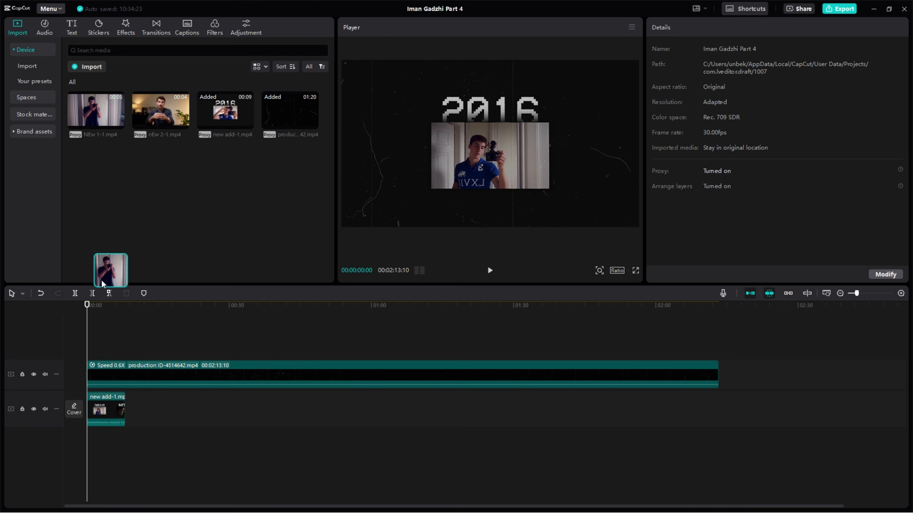
left_click_drag(101, 280, 96, 350)
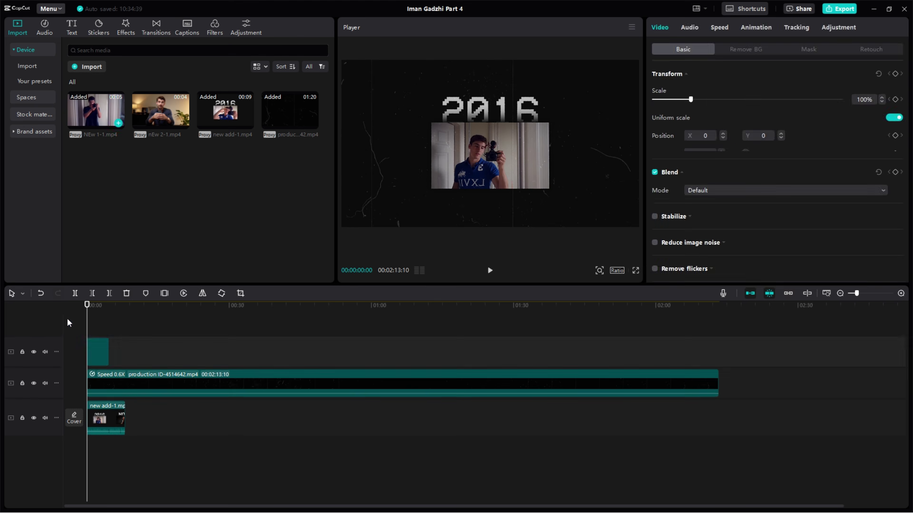
left_click_drag(689, 105, 662, 107)
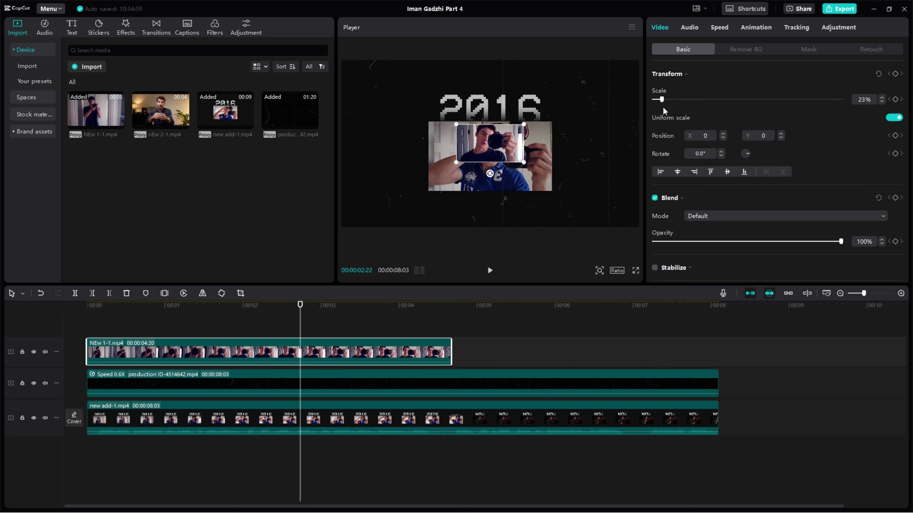
left_click_drag(485, 155, 559, 198)
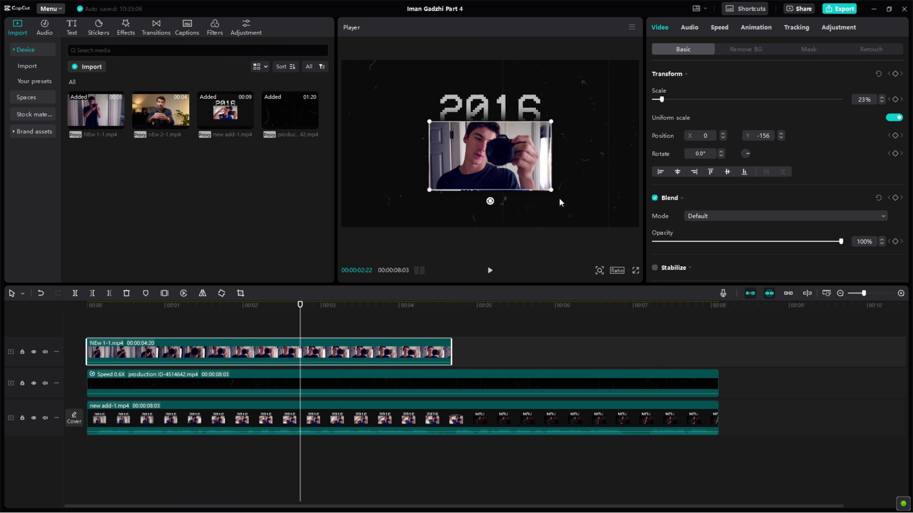
Add nEw 2-1.mp4 after NEw 1-1.mp4 and match its size and placement with 44% scale and Y -165
left_click(183, 123)
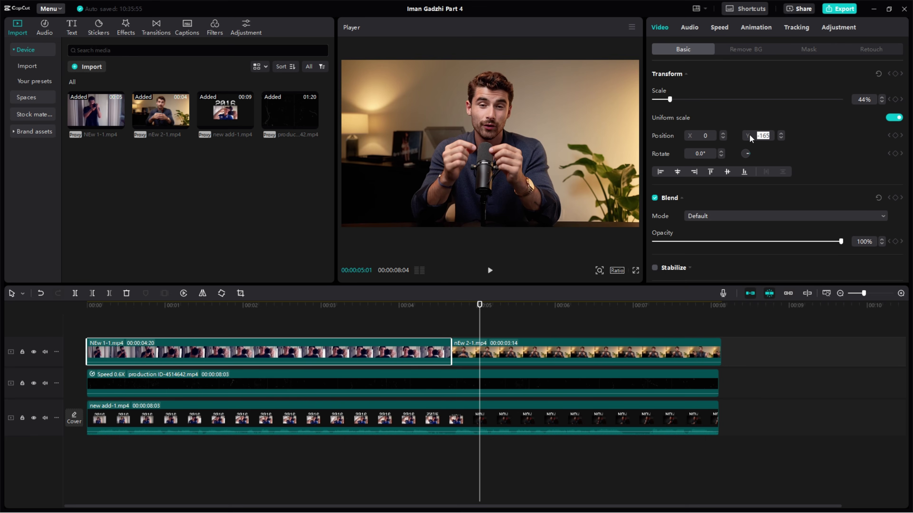
left_click(855, 104)
left_click(862, 99)
type("44")
left_click(763, 136)
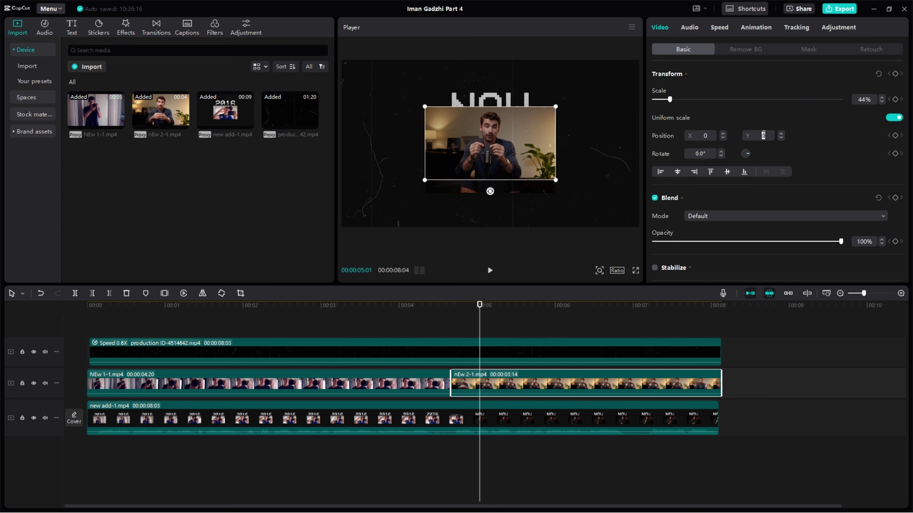
type("-165")
Add a rectangle mask to nEw 2-1.mp4, fitted just inside the photo frame with rounded corners
left_click(808, 49)
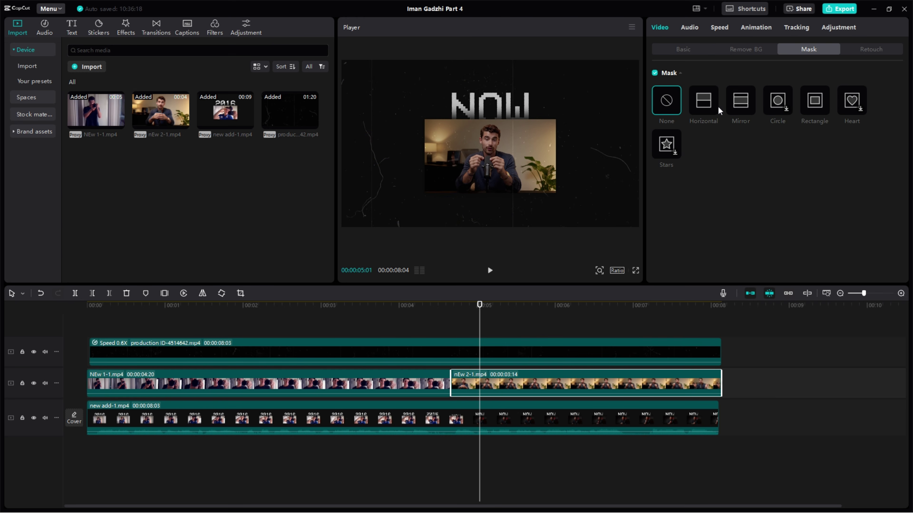
left_click(814, 92)
left_click_drag(522, 174, 554, 192)
left_click_drag(653, 268, 673, 268)
left_click(485, 329)
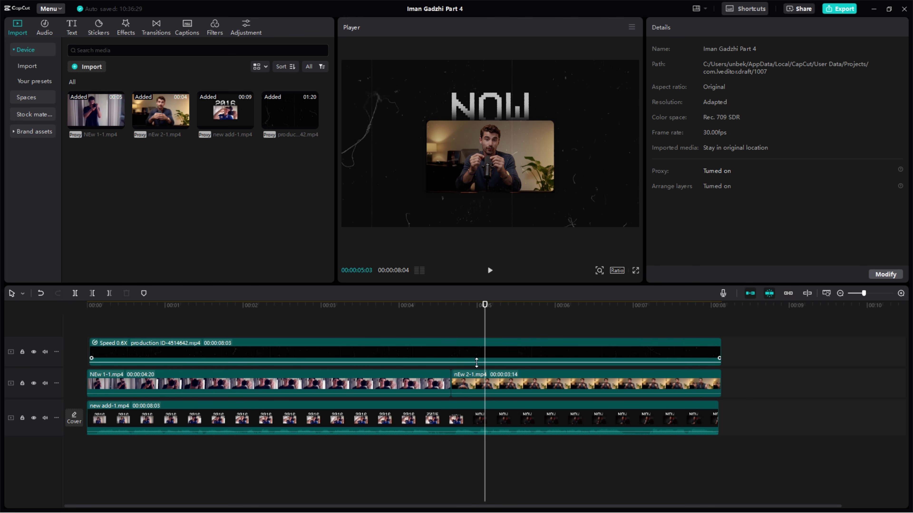
Move NEw 1-1.mp4 and nEw 2-1.mp4 to the track above the dust overlay and return the playhead to the start
left_click_drag(739, 390, 418, 387)
left_click_drag(416, 388, 416, 351)
left_click(87, 320)
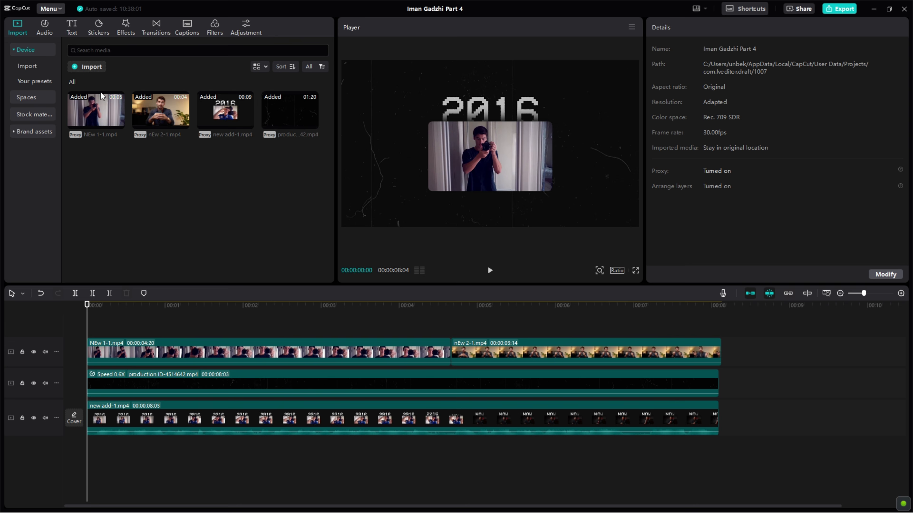
Add a default text reading 2016 at the start of the timeline and extend it to the end of the clips
left_click(72, 27)
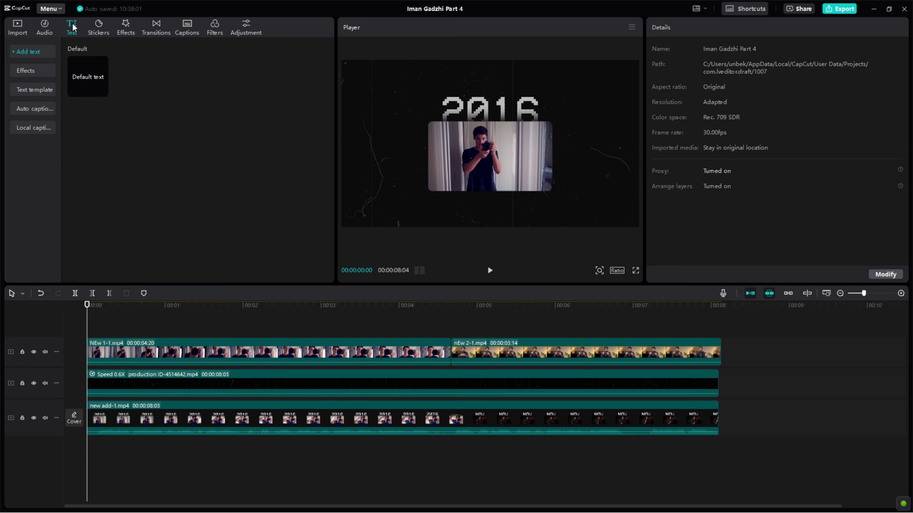
left_click(102, 91)
left_click_drag(340, 343, 717, 343)
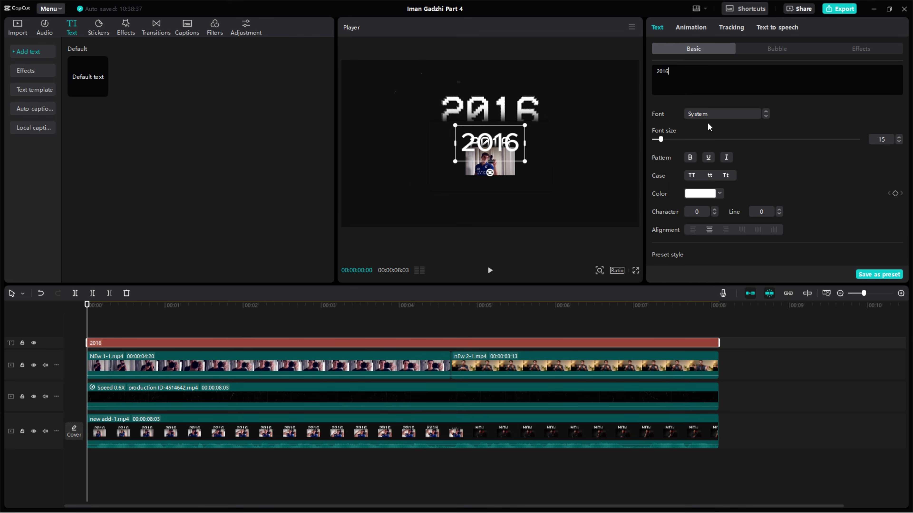
Give the 2016 text the 8bit font, place it over the reference title at 275% scale and Y 525, and split it
left_click(724, 114)
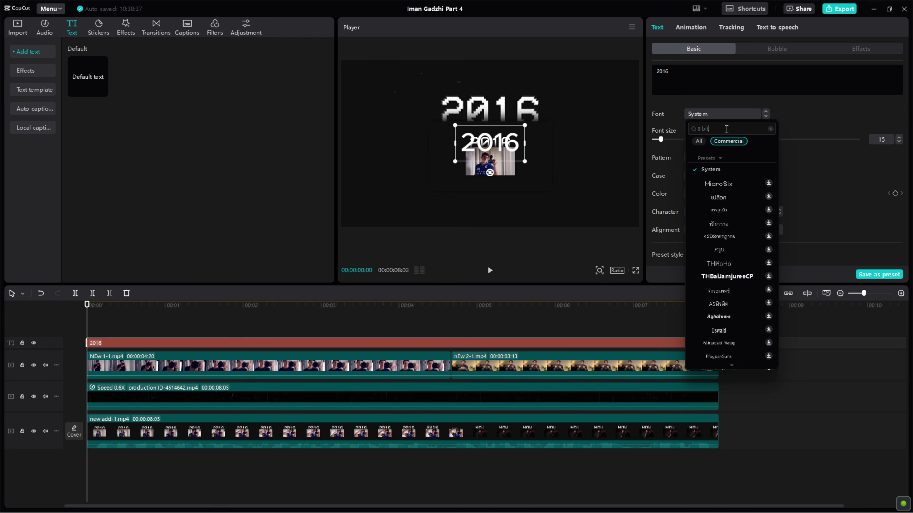
key("Return")
left_click(729, 174)
left_click_drag(504, 160, 519, 131)
key("ctrl+b")
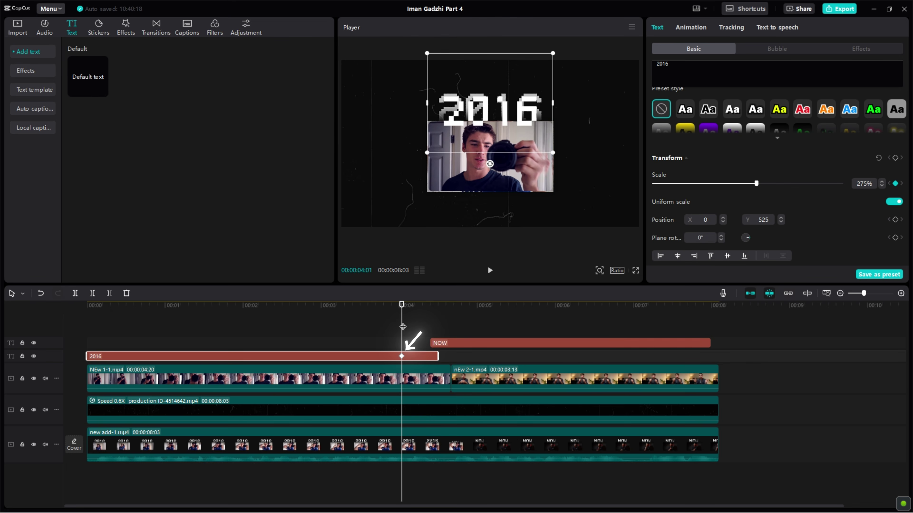
Keyframe the 2016 text's scale from 275% at the start to 299% at 00:00:04:01
left_click_drag(403, 327, 87, 324)
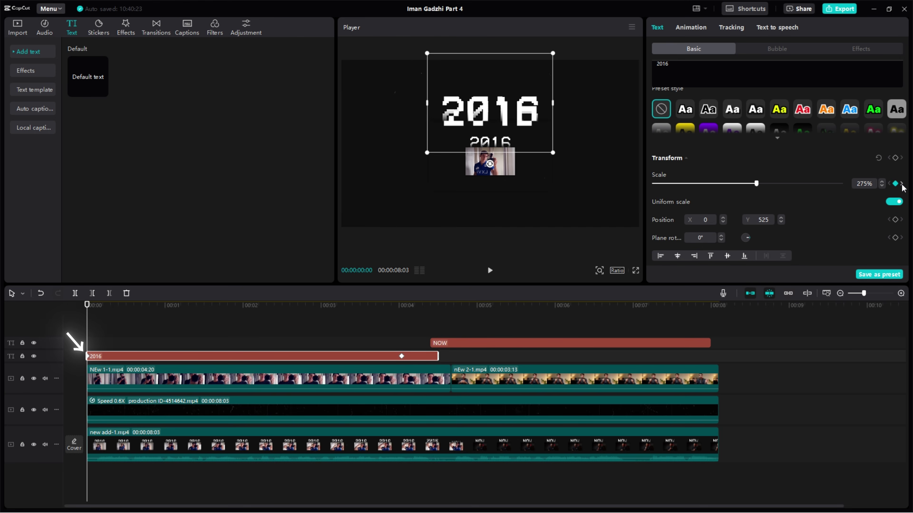
left_click(901, 183)
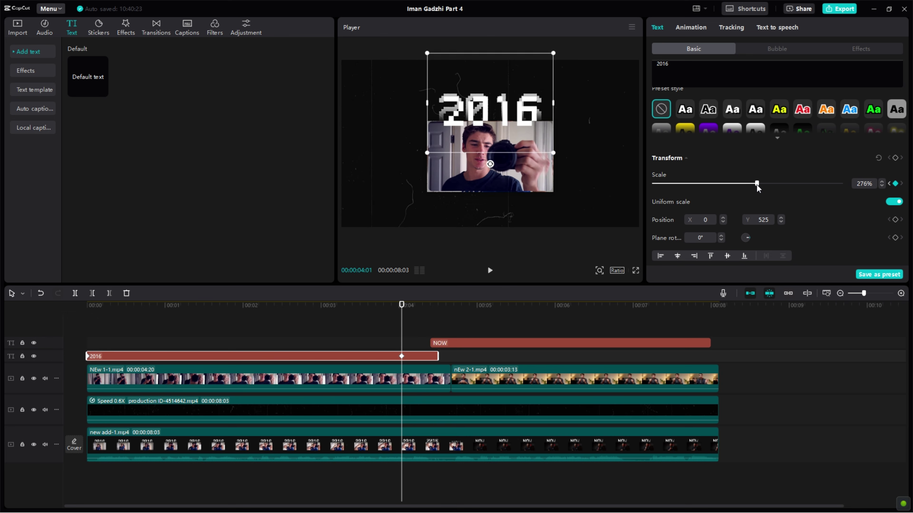
left_click_drag(757, 185, 765, 184)
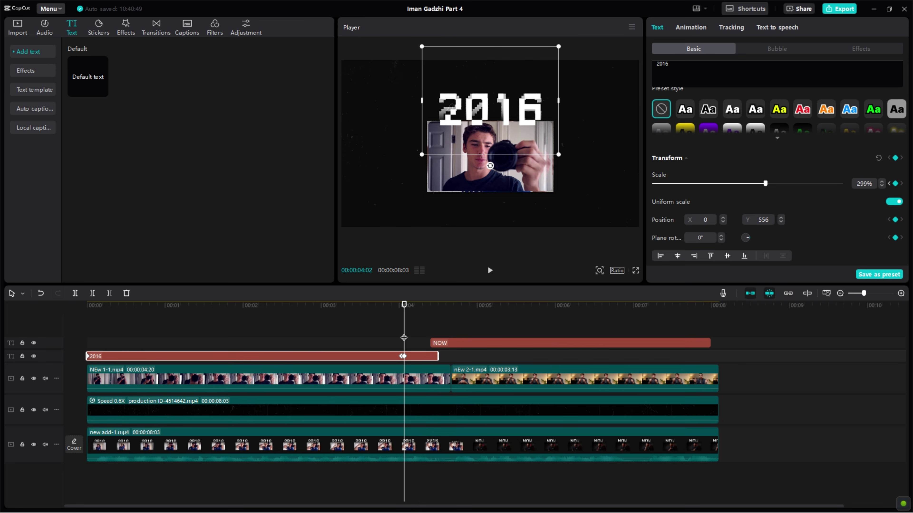
Extend the 2016 text past 00:00:04:15 and raise it out of frame to Y 1841 at that keyframe
left_click_drag(404, 338, 437, 356)
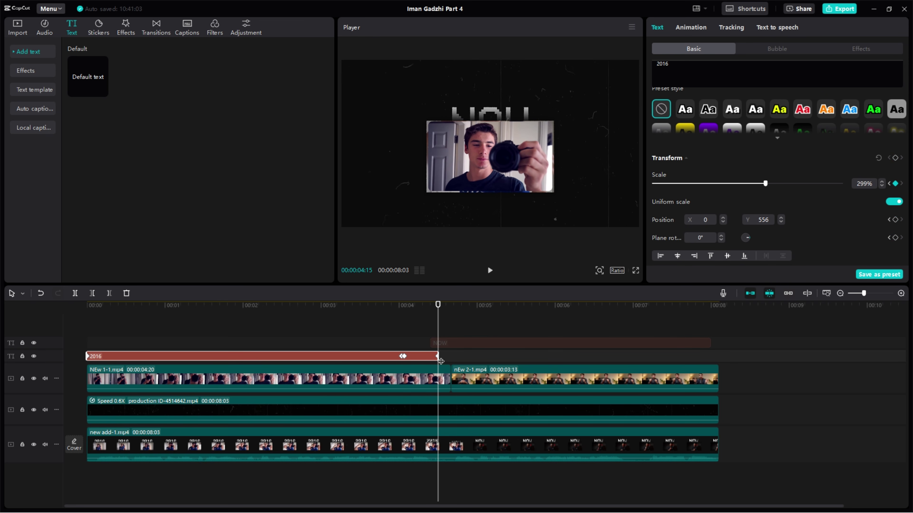
left_click_drag(438, 353, 459, 354)
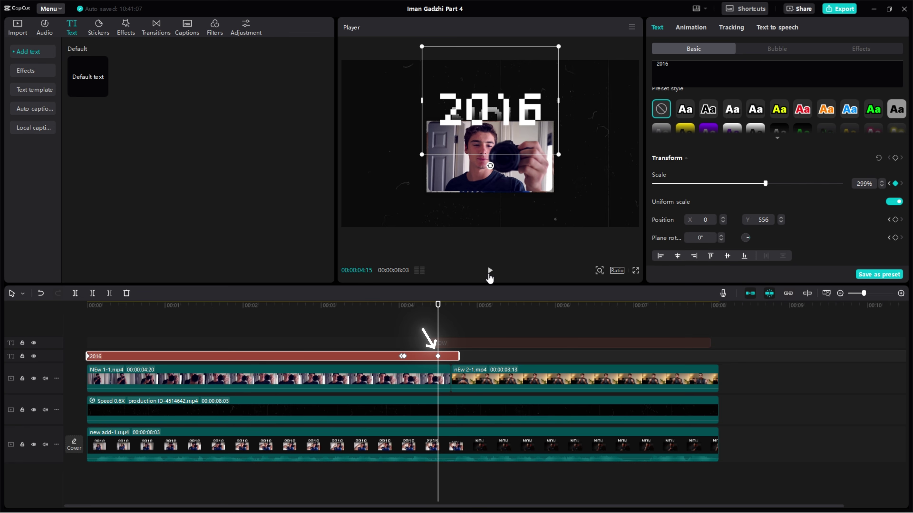
left_click(781, 218)
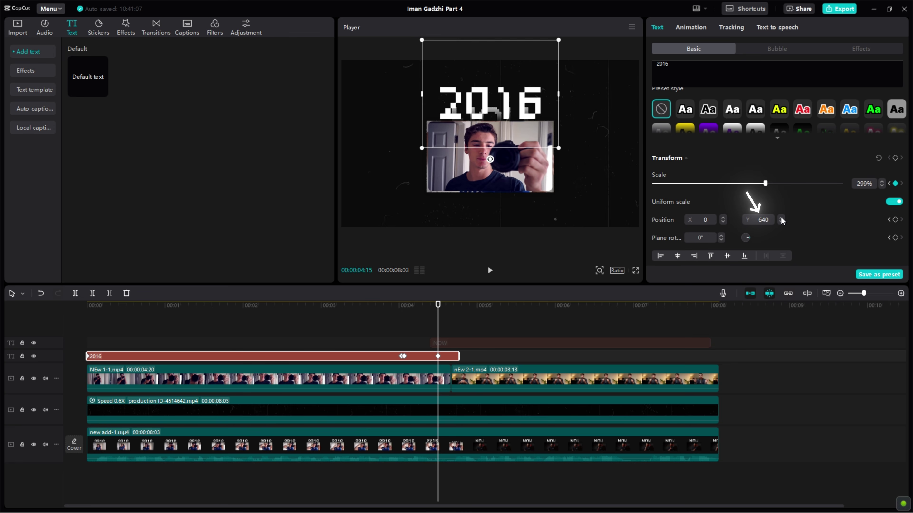
Show the 2016 text's variable speed animation and apply the Ease In 1 curve to its vertical exit movement
left_click(426, 332)
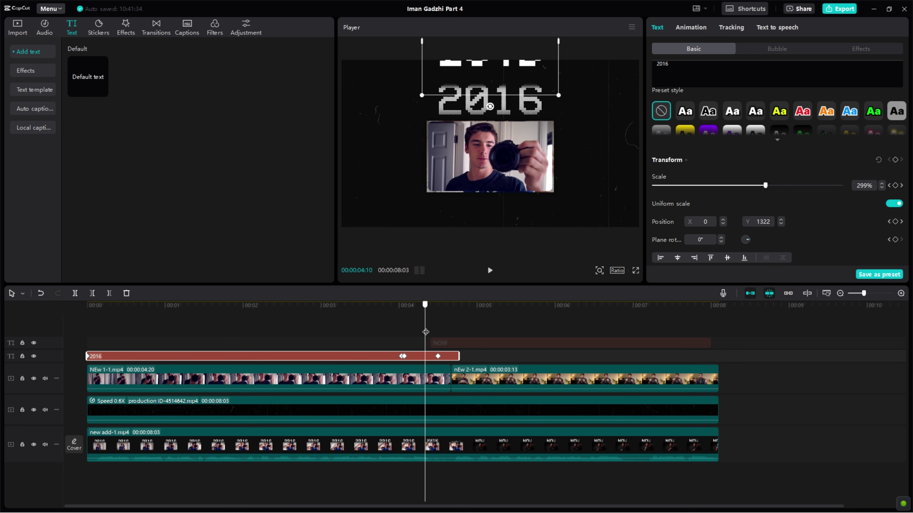
right_click(420, 356)
left_click(451, 411)
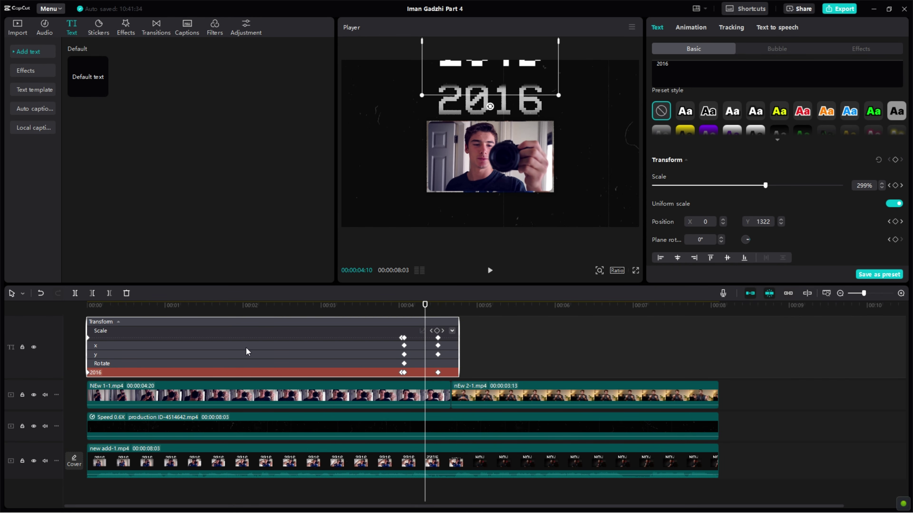
left_click(254, 353)
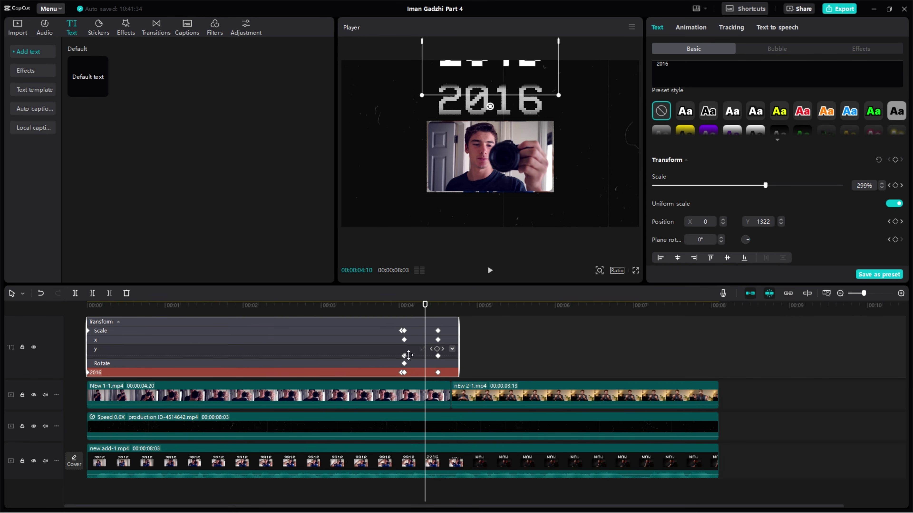
left_click(388, 352)
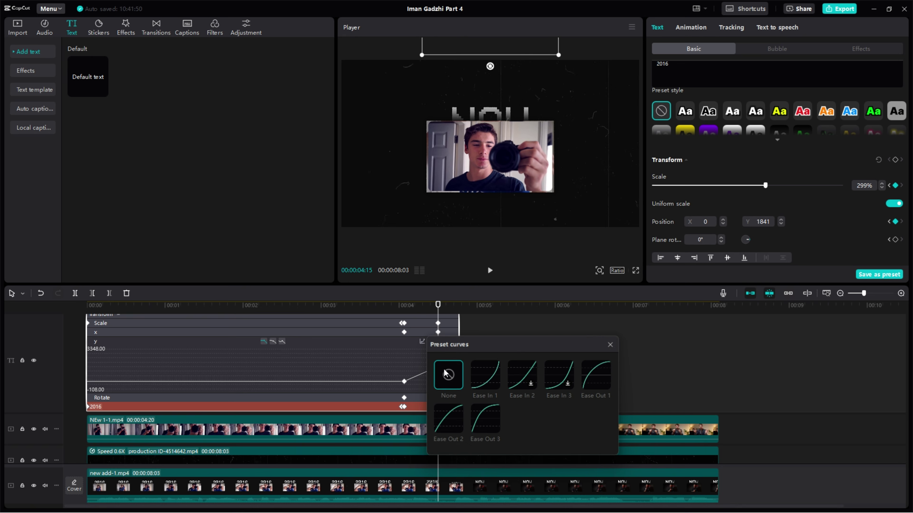
left_click(476, 381)
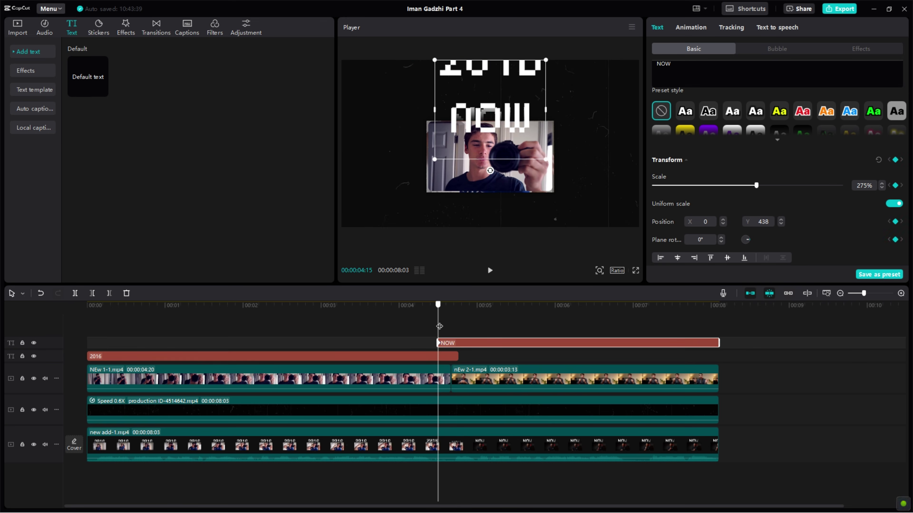
Keyframe the NOW text shortly after its start so it rises above the photo to X 37, Y 573
left_click_drag(438, 326, 463, 326)
left_click_drag(494, 117, 497, 108)
left_click(889, 185)
left_click(705, 222)
type("37")
key("Return")
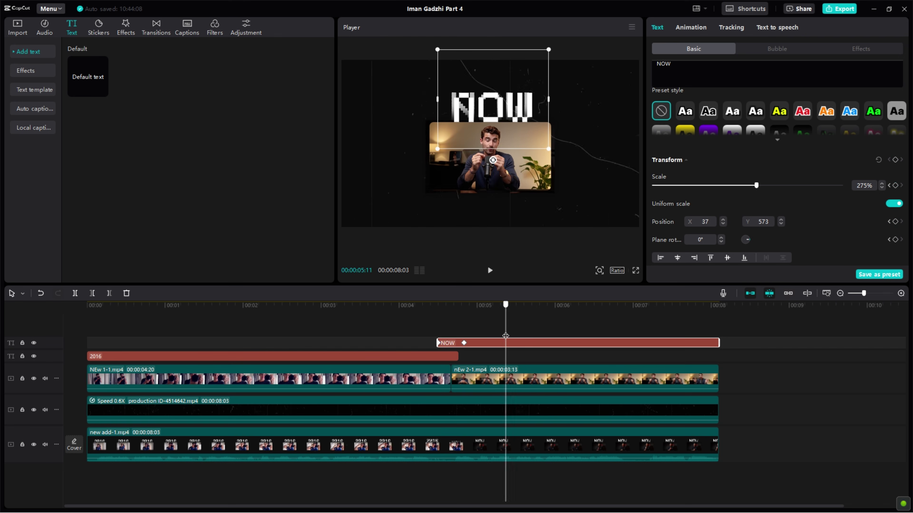
Keyframe the NOW text at 00:00:04:26, then grow it to 288% scale at Y 607 by 00:00:08:00
left_click_drag(506, 305, 466, 305)
left_click_drag(702, 305, 710, 306)
left_click(881, 184)
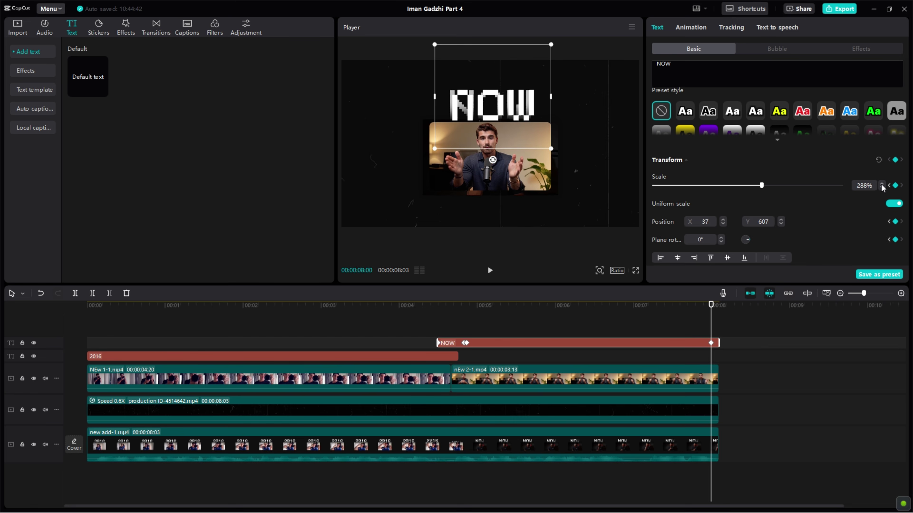
left_click(691, 344)
left_click(682, 344)
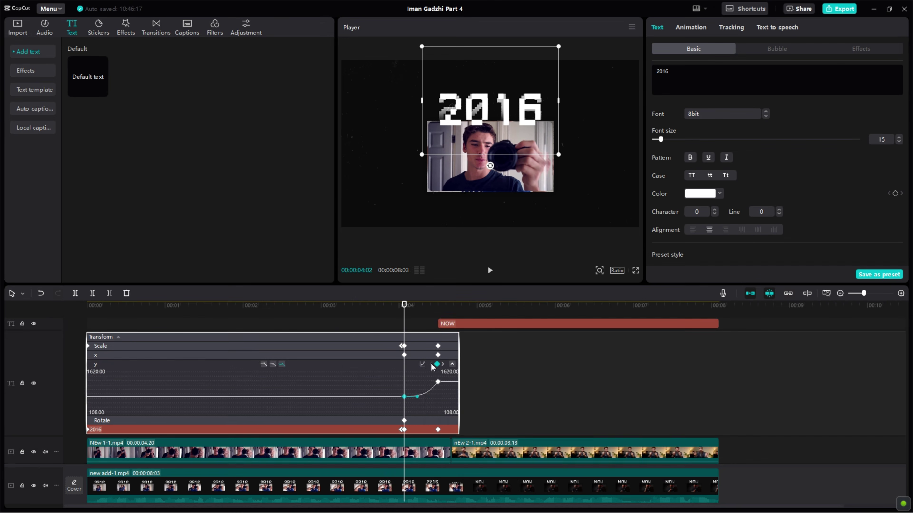
Apply an ease-in preset curve to the scale animation of the 2016 text between its first keyframes
left_click(452, 364)
left_click(452, 394)
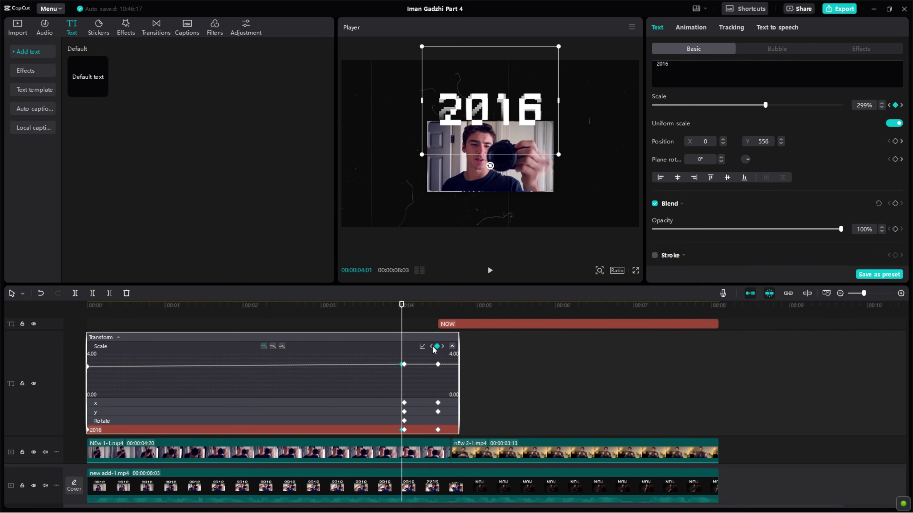
left_click(432, 346)
left_click(422, 346)
left_click(484, 380)
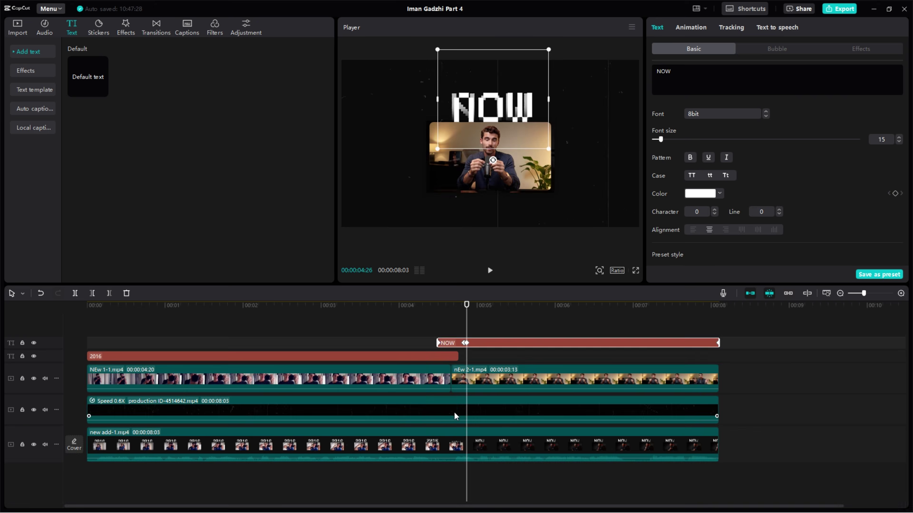
Turn the 2016 text into a compound clip and move it beneath the photo clips, above the dust overlay
left_click(358, 356)
right_click(357, 358)
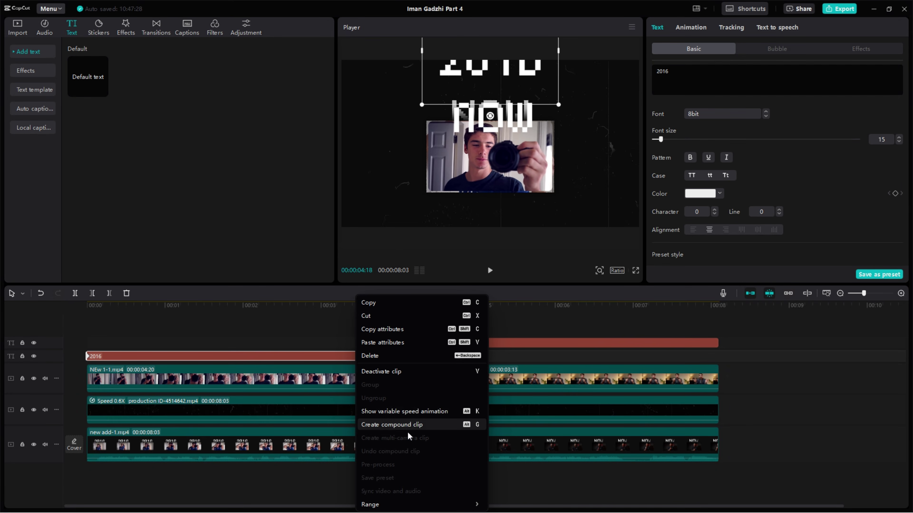
left_click(391, 425)
left_click_drag(108, 369, 106, 421)
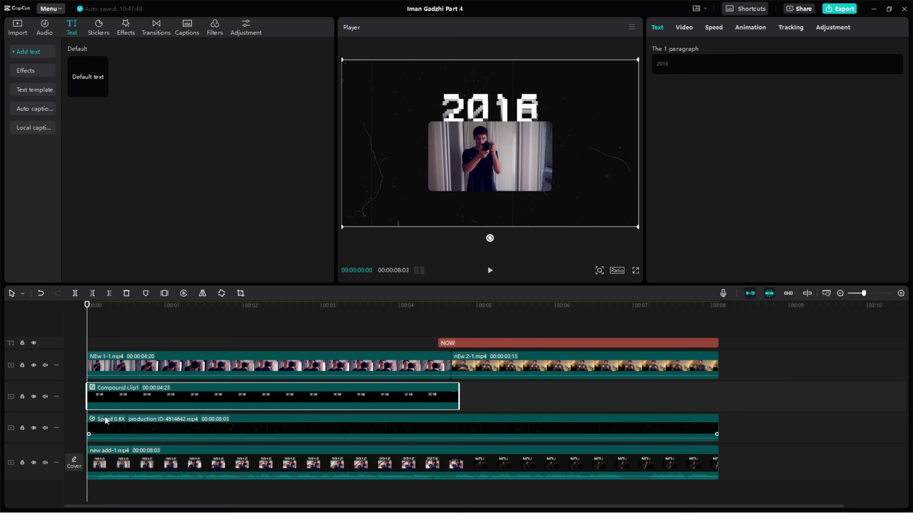
Add a horizontal mask to the 2016 compound clip at Y 190 with feather 22
left_click(803, 52)
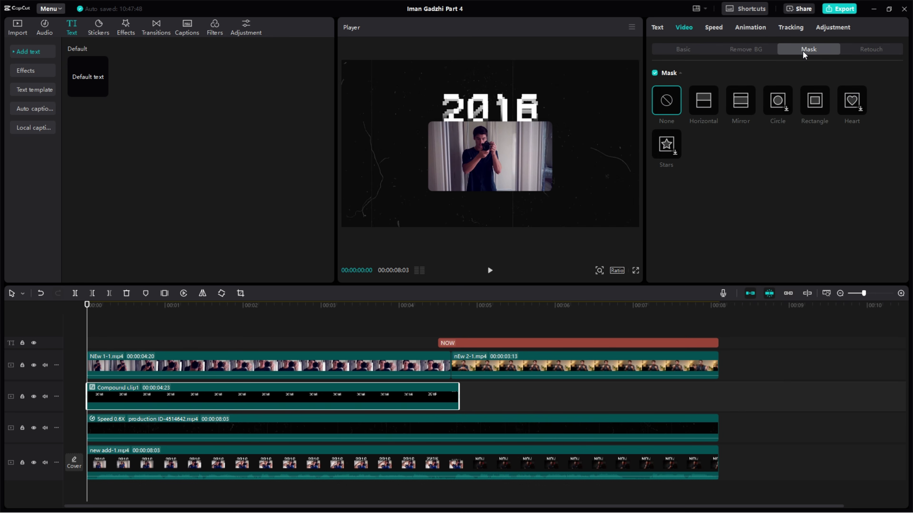
left_click(705, 102)
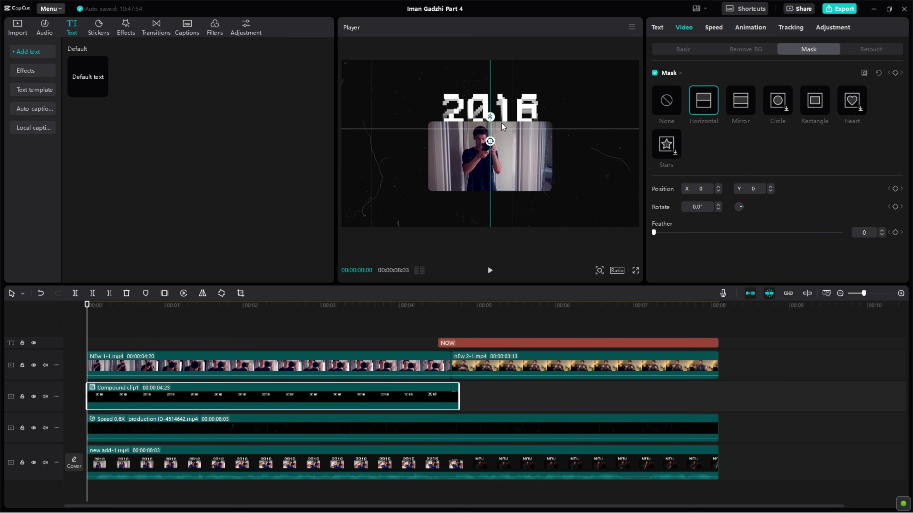
left_click_drag(501, 124, 501, 114)
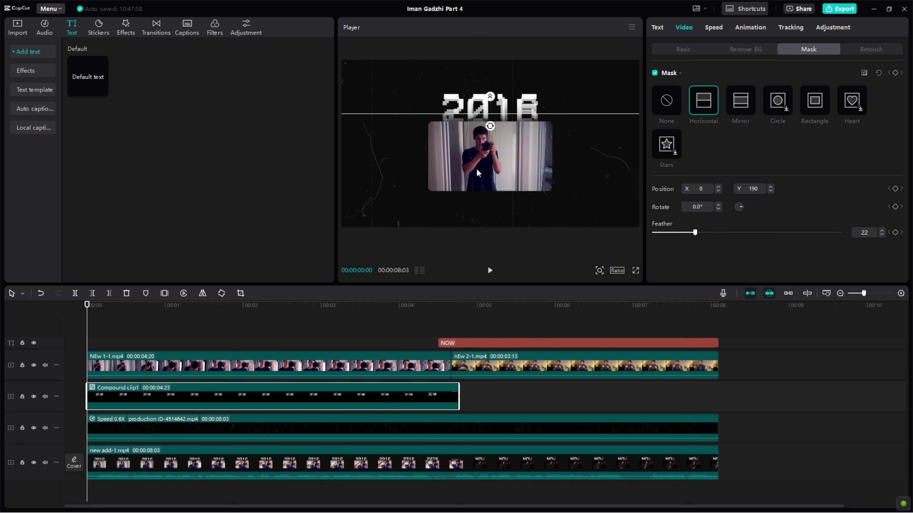
Turn the NOW text into a compound clip and move it to a track beneath the photo clips
left_click(458, 343)
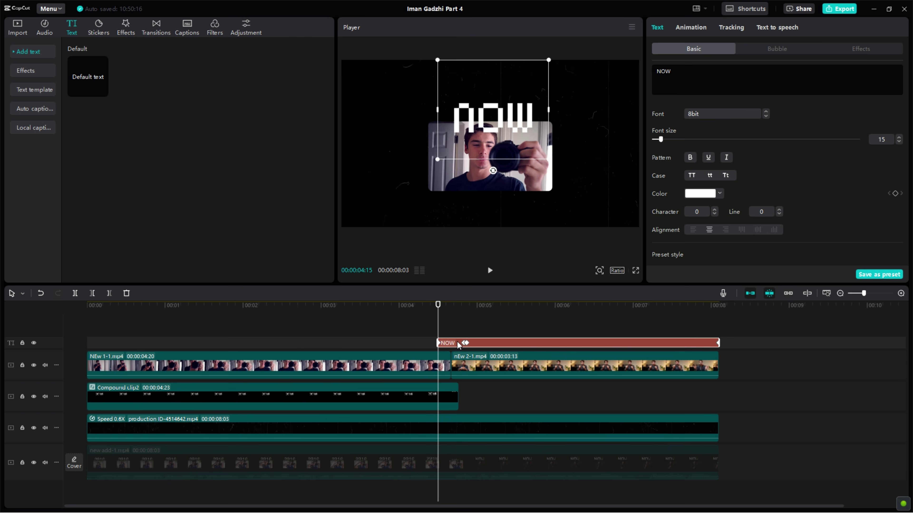
key("alt+g")
left_click_drag(458, 343, 458, 403)
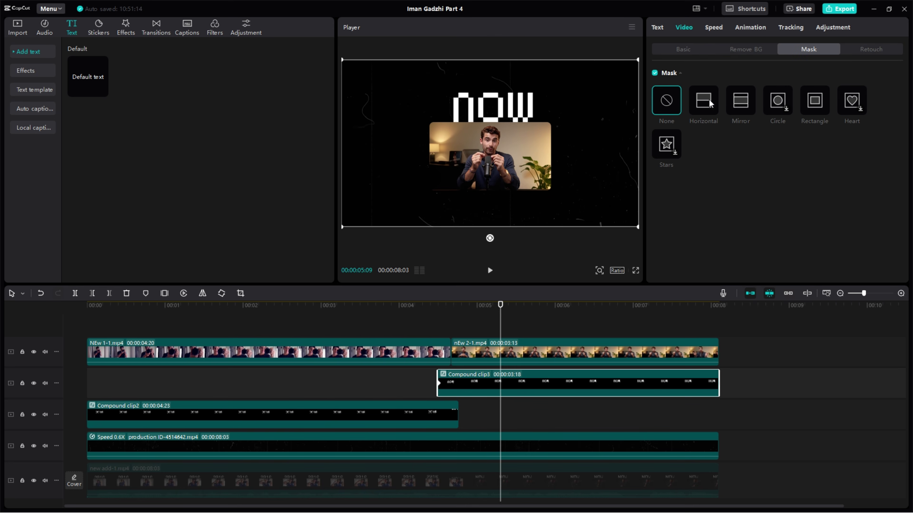
Add a horizontal mask to the NOW compound clip at Y 169 with feather 8 and play back the result
left_click(704, 101)
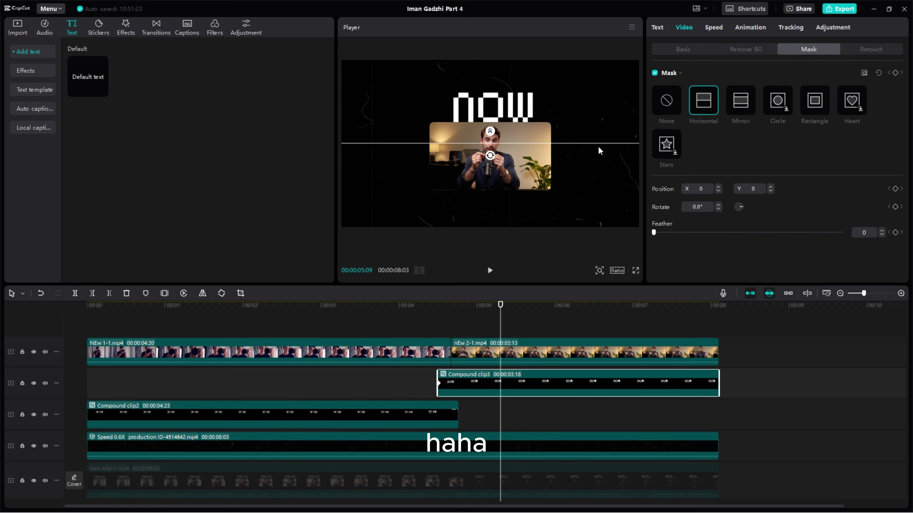
left_click_drag(527, 145, 528, 122)
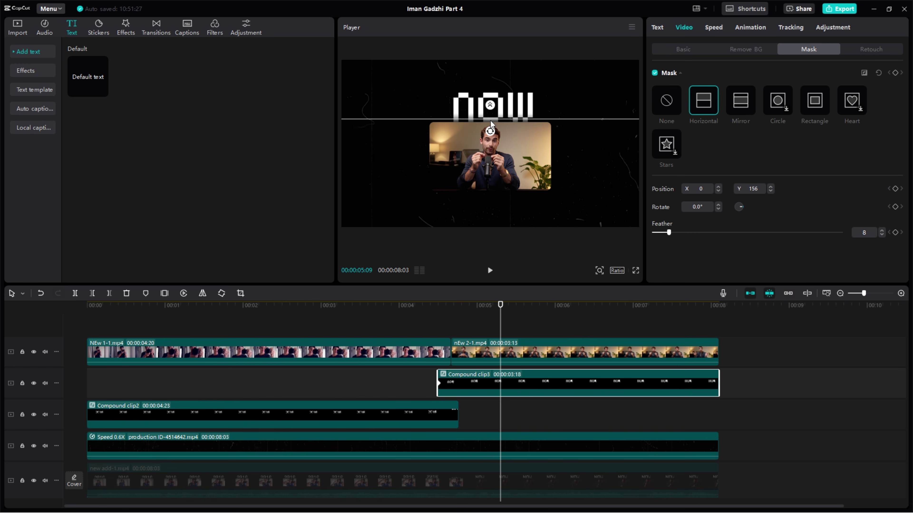
left_click_drag(491, 120, 491, 117)
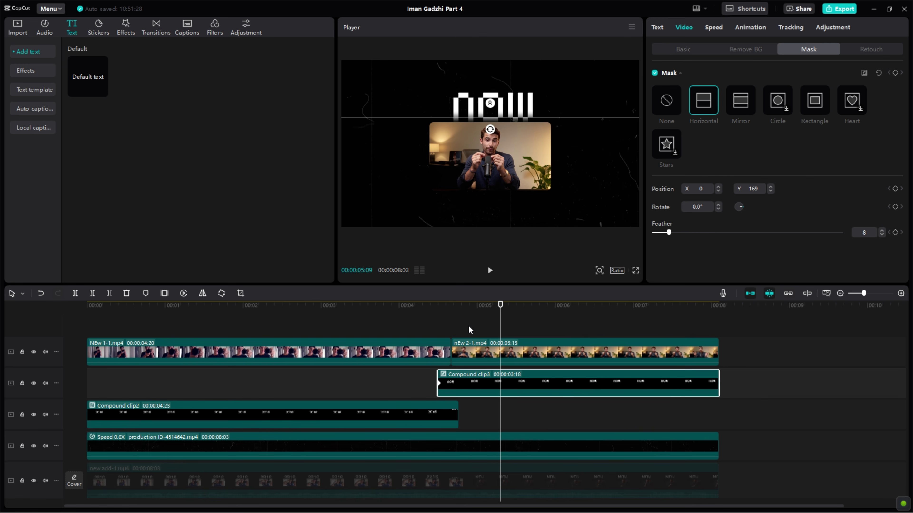
left_click(445, 315)
left_click(445, 316)
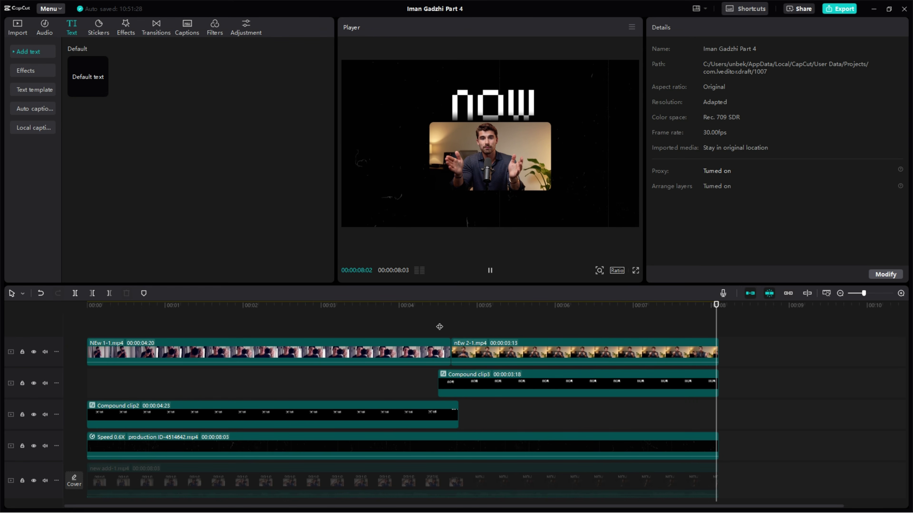
Add the Up camera transition at the cut between the 2016 and NOW photo clips
left_click_drag(737, 455, 321, 351)
key("v")
left_click_drag(424, 316, 451, 327)
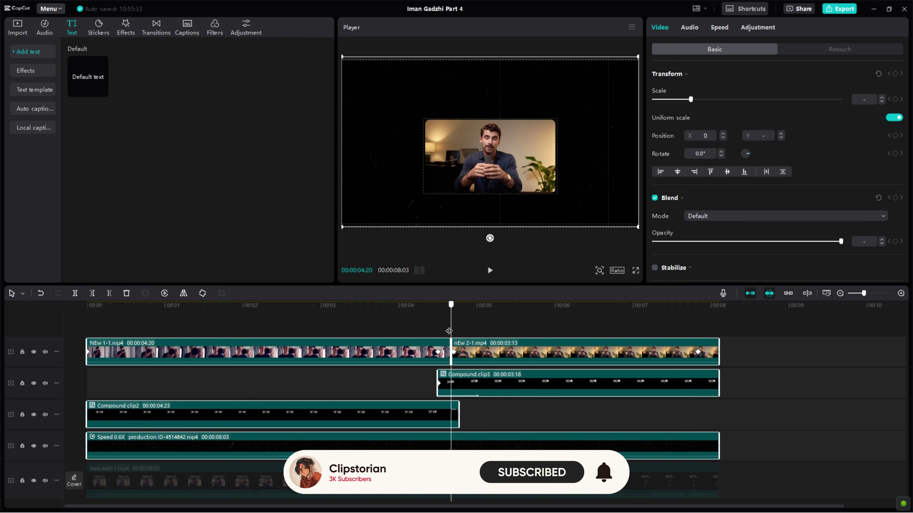
left_click(159, 24)
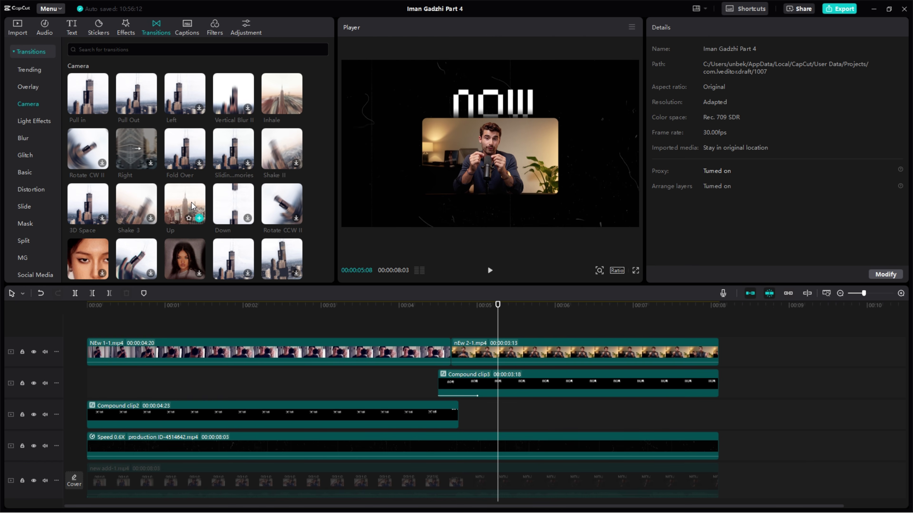
left_click_drag(192, 206, 441, 353)
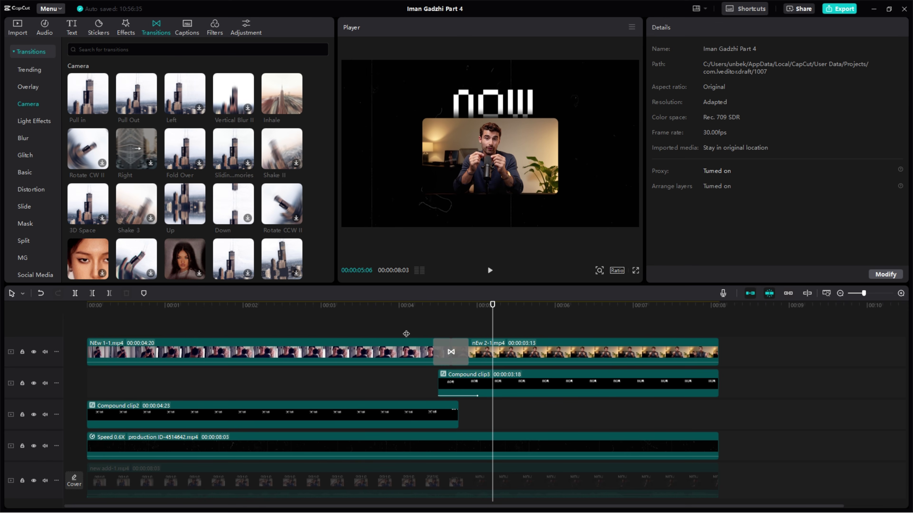
Shorten the Up transition between the photo clips, preview it at 0.2 s, and lengthen it slightly
left_click(449, 341)
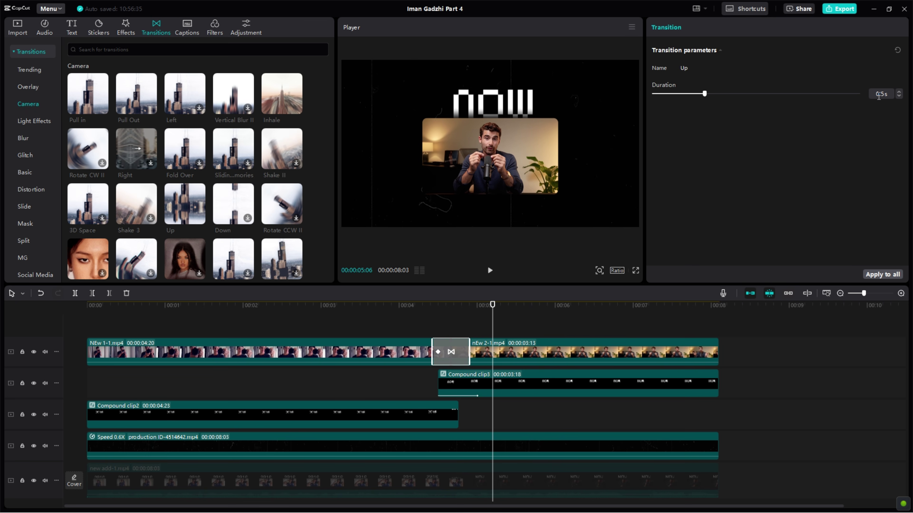
left_click(421, 332)
key("space")
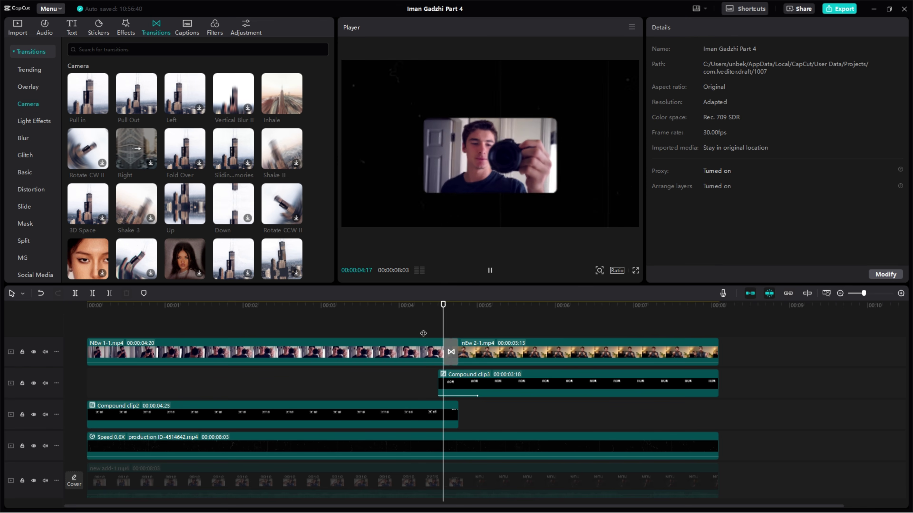
key("space")
left_click(455, 346)
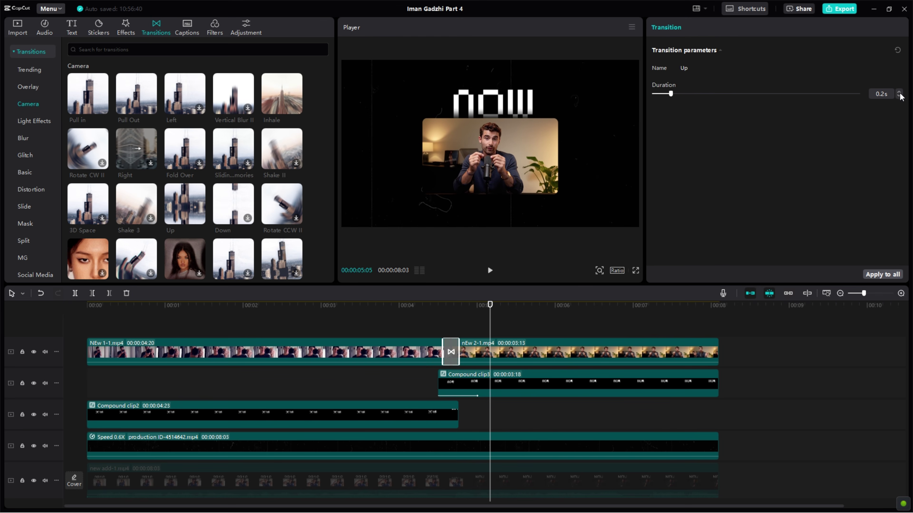
left_click(423, 330)
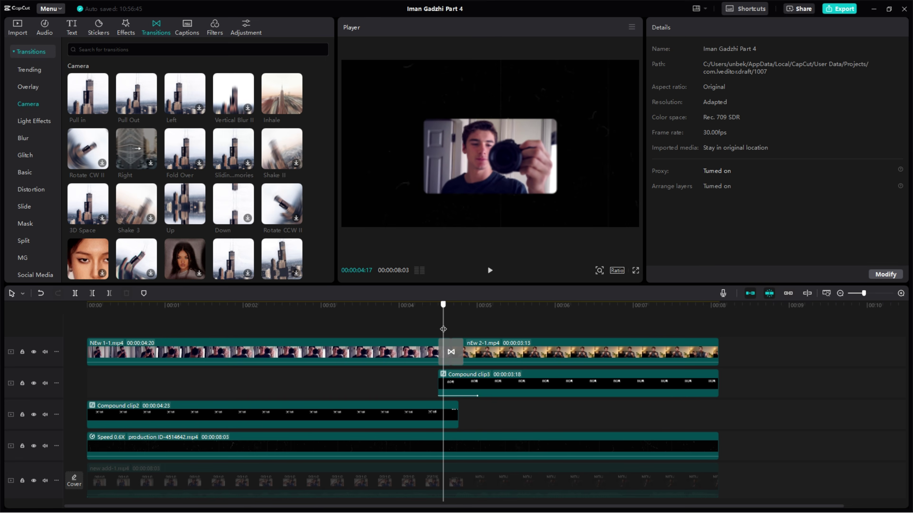
Combine both photo clips and their transition into one compound clip
left_click_drag(433, 326, 473, 351)
right_click(473, 351)
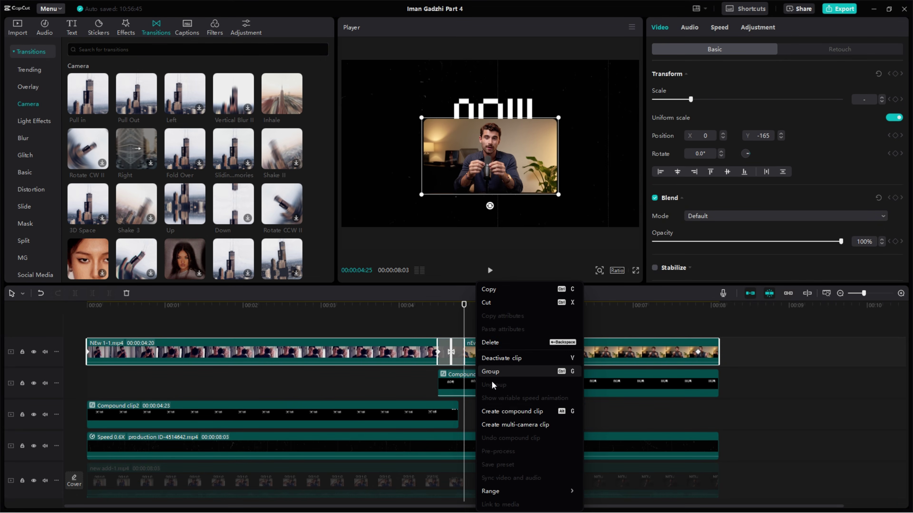
left_click(491, 414)
Add a slightly widened mirror mask to the photo compound clip at Y -77 with feather 24, and preview the composition full screen from the start
left_click(446, 329)
left_click(438, 332)
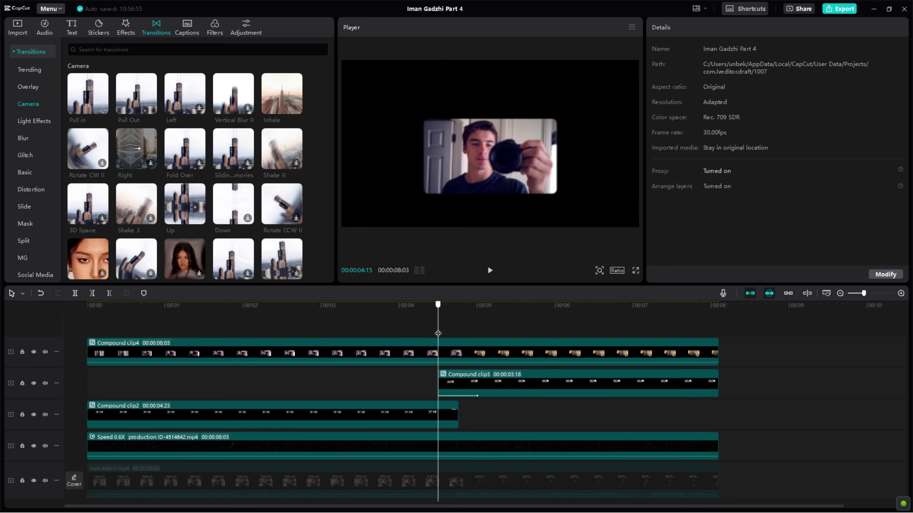
left_click(438, 346)
left_click(807, 52)
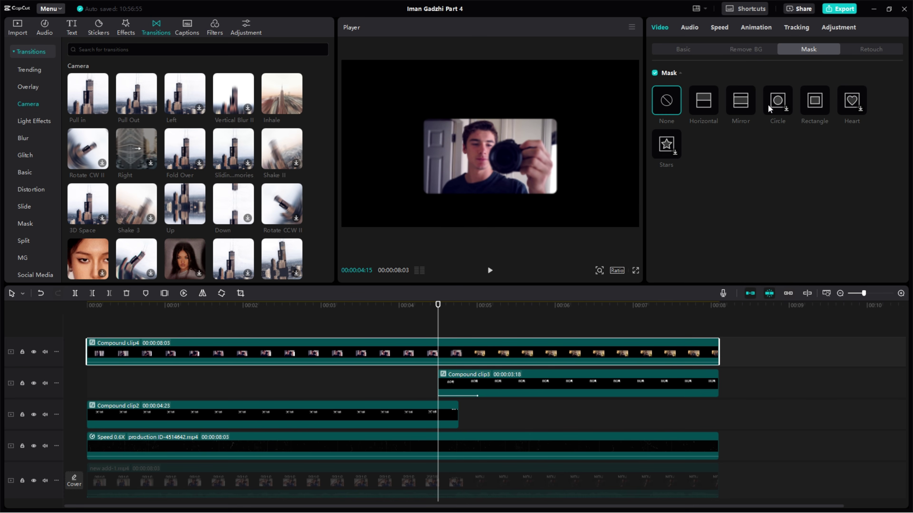
left_click(746, 105)
left_click_drag(498, 150, 499, 160)
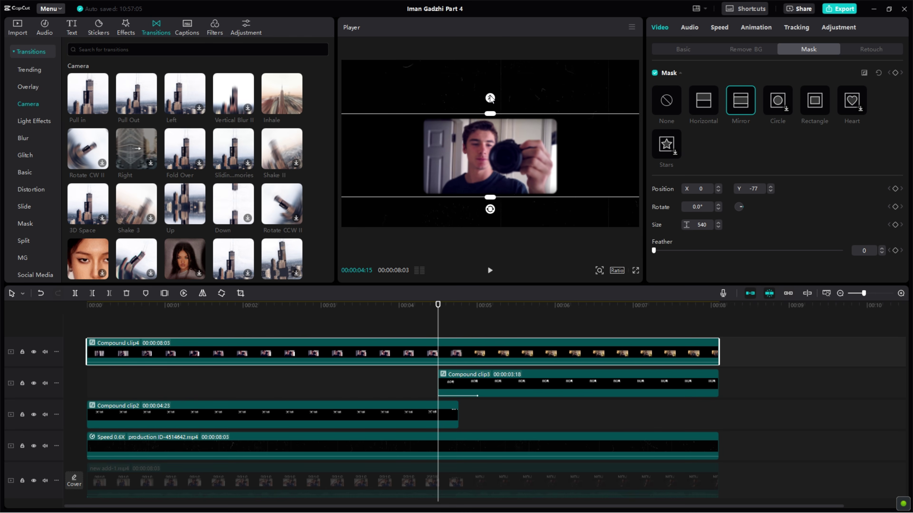
left_click_drag(489, 113, 489, 110)
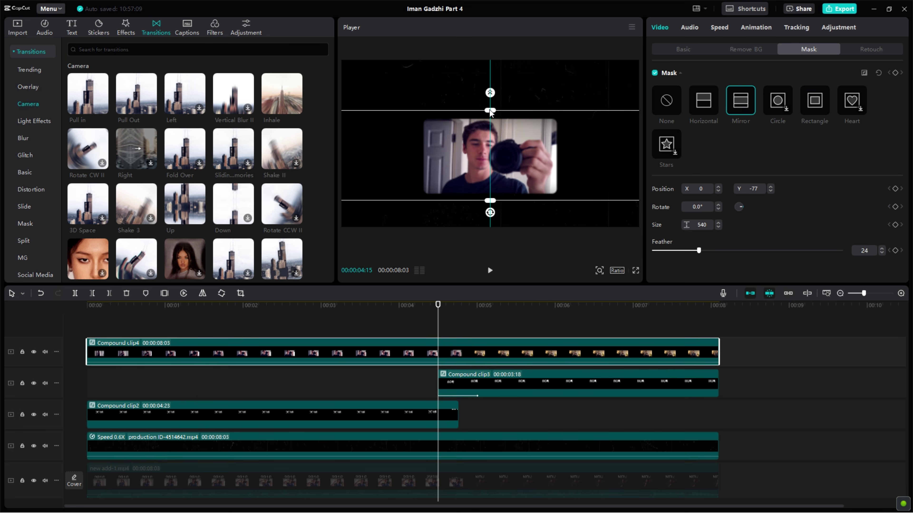
left_click_drag(538, 324, 62, 321)
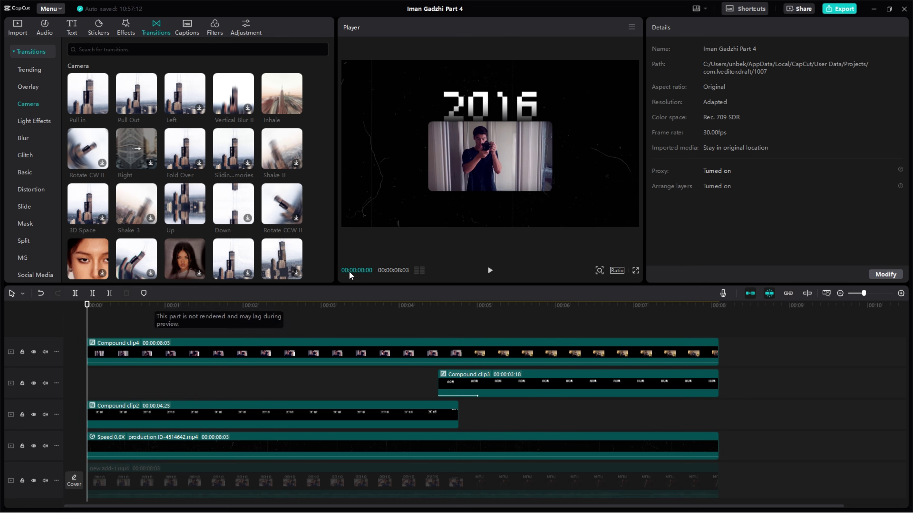
left_click(634, 273)
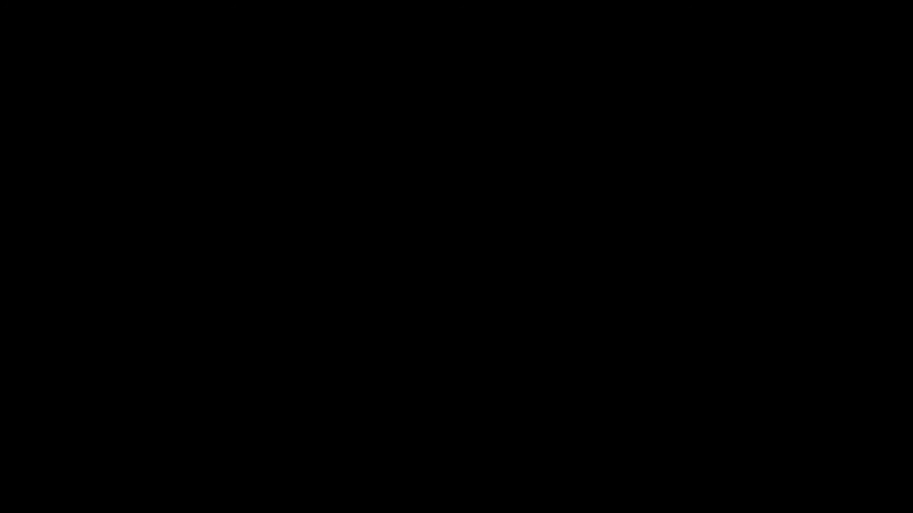